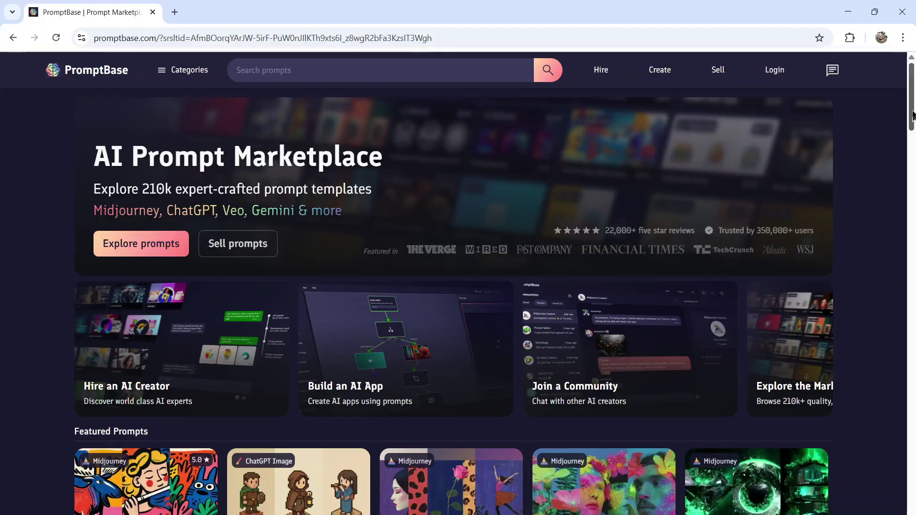
# - Scroll the PromptBase home page to the Featured and Trending Prompts and preview a prompt
pyautogui.moveTo(912, 116); pyautogui.dragTo(913, 174)
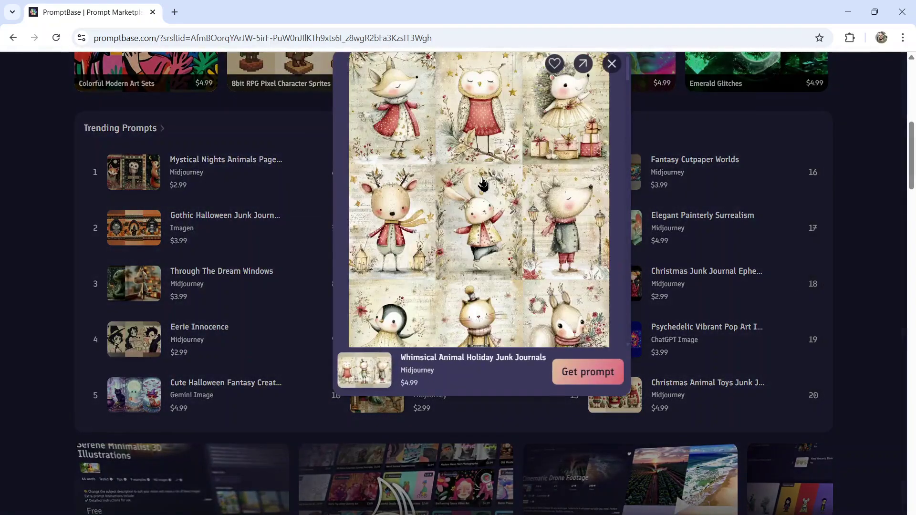
pyautogui.moveTo(740, 184)
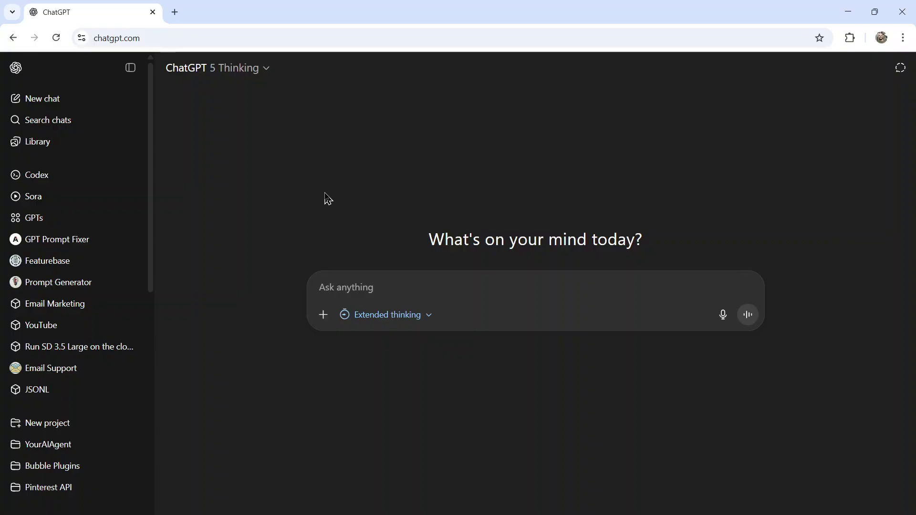
# - Check the model list, then switch the empty chat to Deep research mode
pyautogui.click(238, 68)
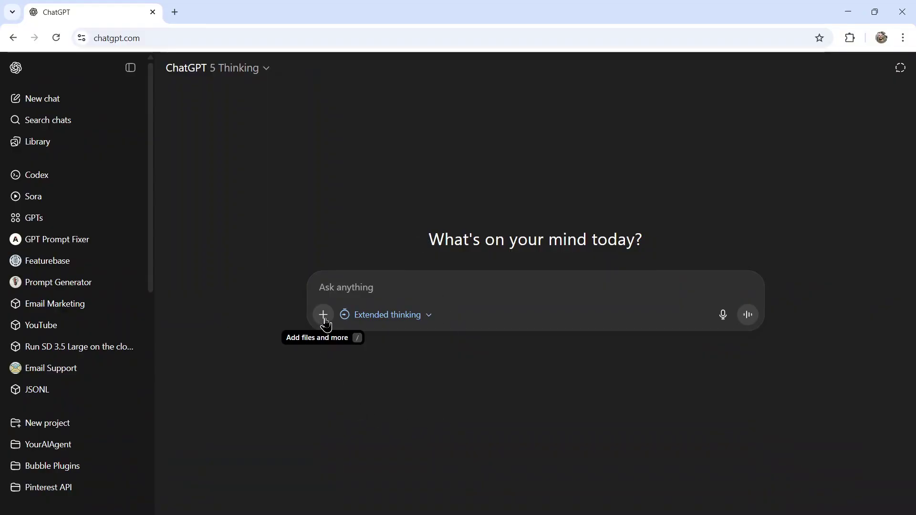
pyautogui.click(489, 414)
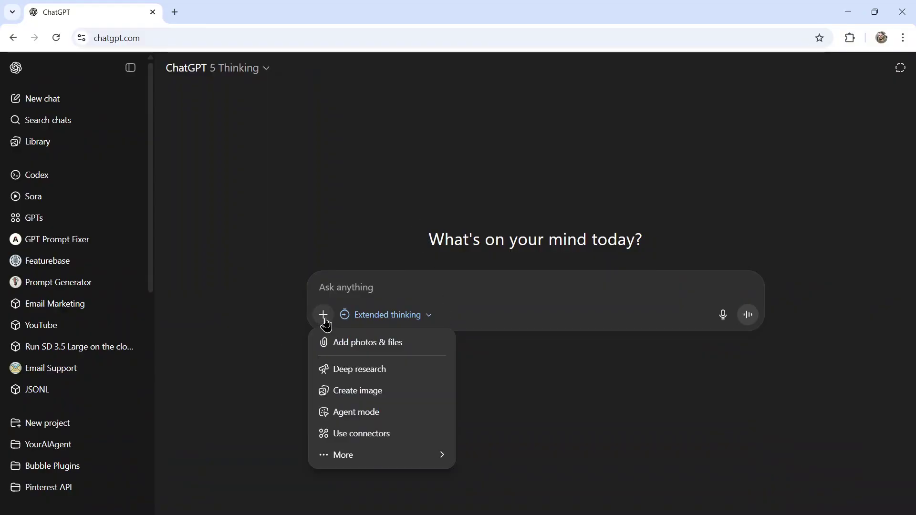
pyautogui.click(398, 377)
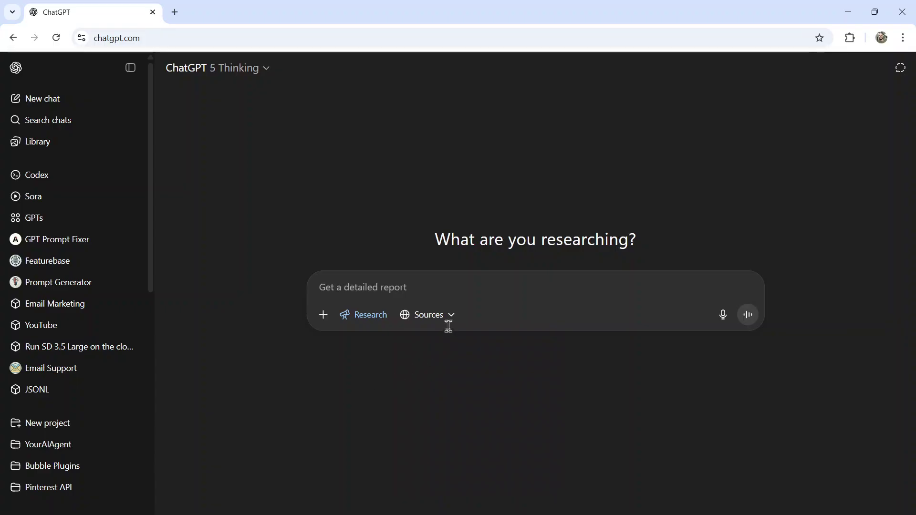
# - Check the research sources and paste the prepared 2025 SEO best-practices research prompt
pyautogui.click(527, 234)
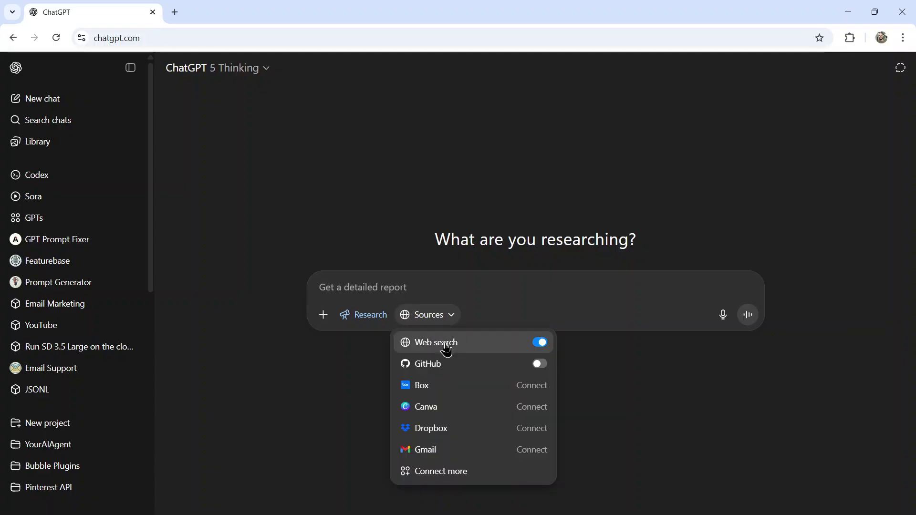
pyautogui.click(458, 286)
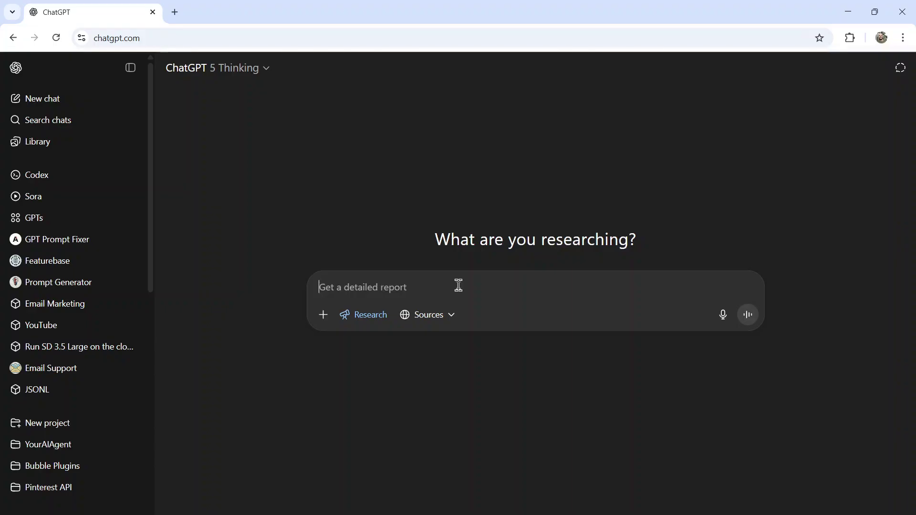
pyautogui.write('I want current (2025) best practices for writing SEO-optimized website articles — guidance that helps me:  - rank highly in search results - drive maximum traffic - get the most clicks and views - ultimately increase sales  Please include both strategy and practical tips.')
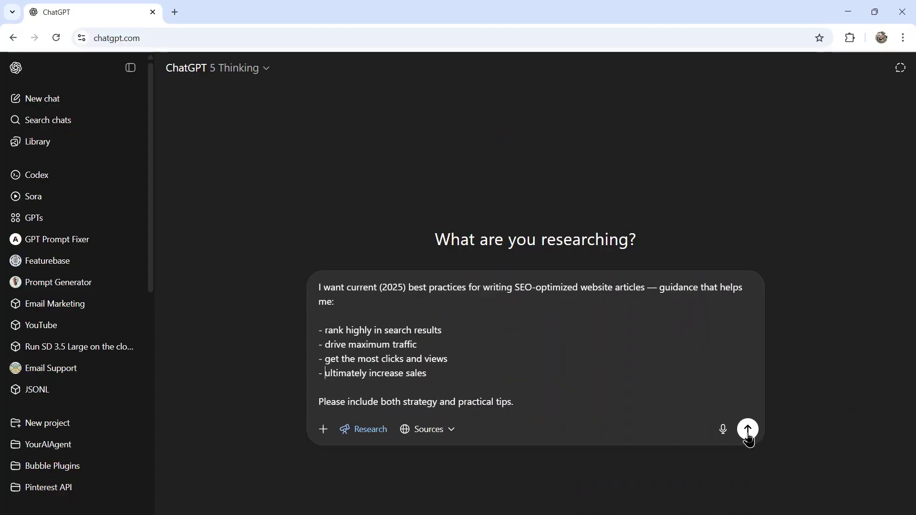
# - Send the request and answer: travel, personal blog, global audience, WordPress.org advice, how-tos
pyautogui.click(748, 429)
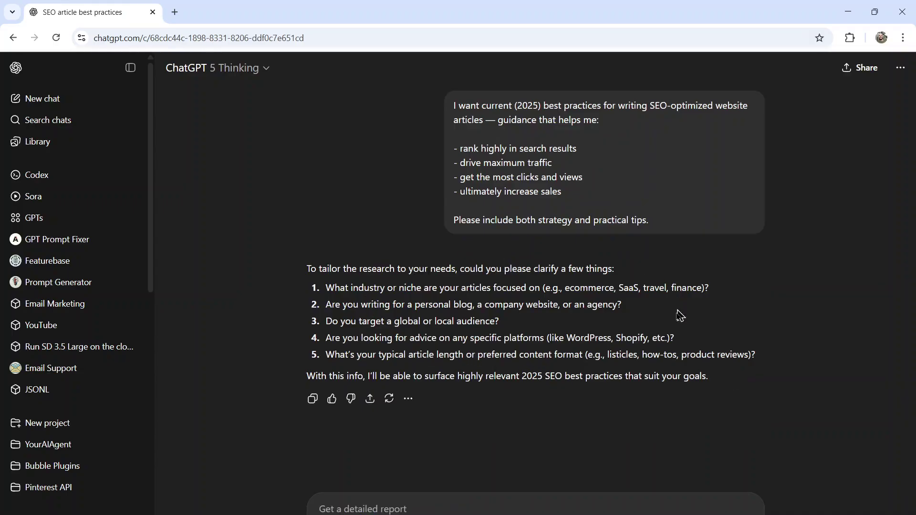
pyautogui.click(521, 501)
pyautogui.write('1. travel')
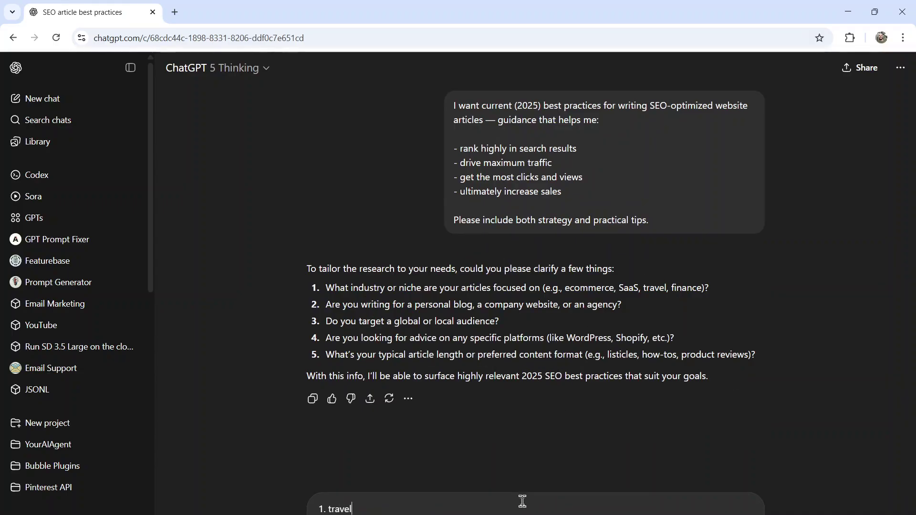
pyautogui.hotkey('shift', 'Return')
pyautogui.write('2. personal blog')
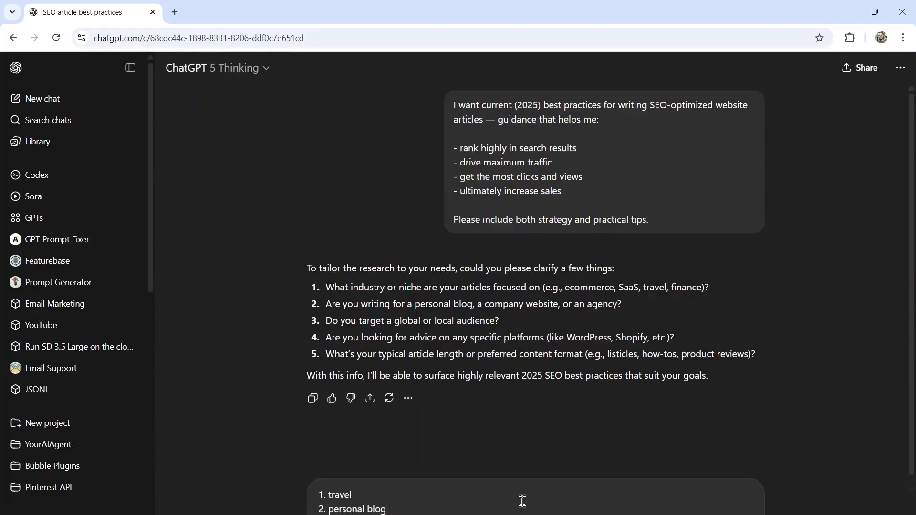
pyautogui.hotkey('shift', 'Return')
pyautogui.write('3. targeting a glo')
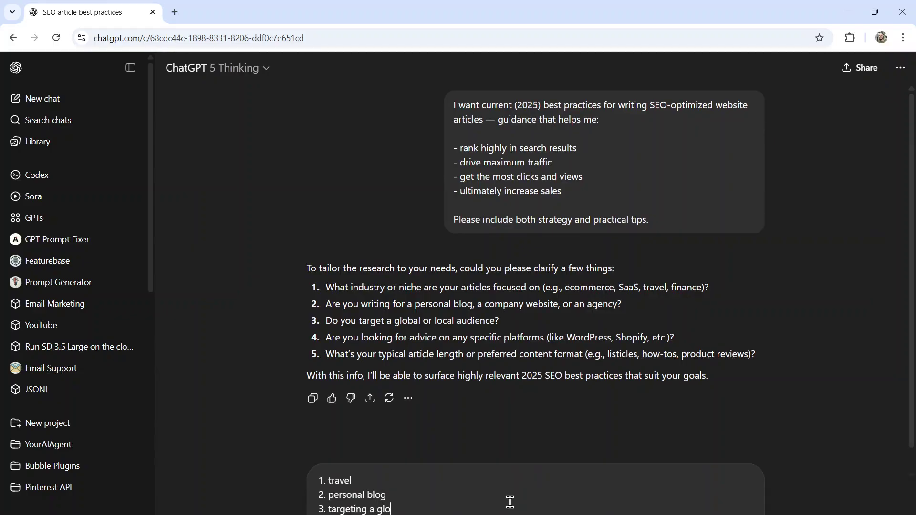
pyautogui.write('bal audience')
pyautogui.hotkey('shift', 'Return')
pyautogui.write('4. ')
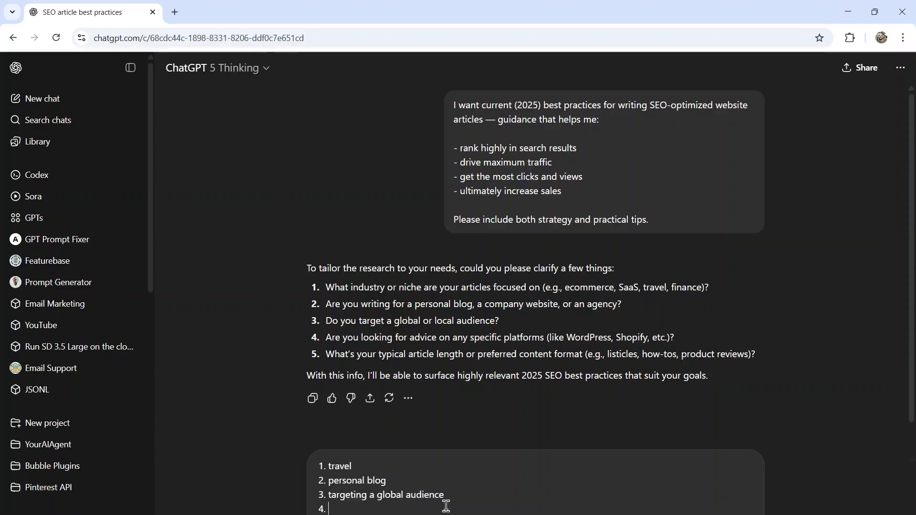
pyautogui.write('advice for WordPress.org')
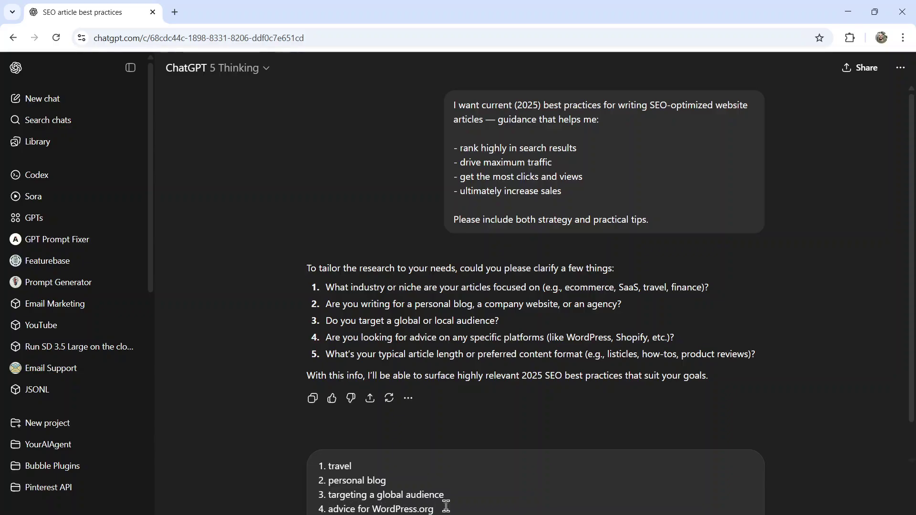
pyautogui.hotkey('shift', 'Return')
pyautogui.write('5. how-to')
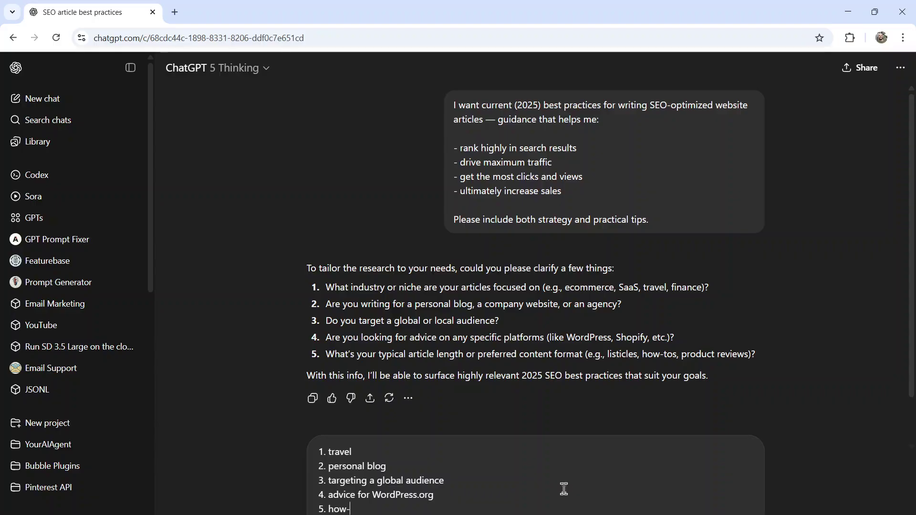
pyautogui.write('s')
pyautogui.press('Return')
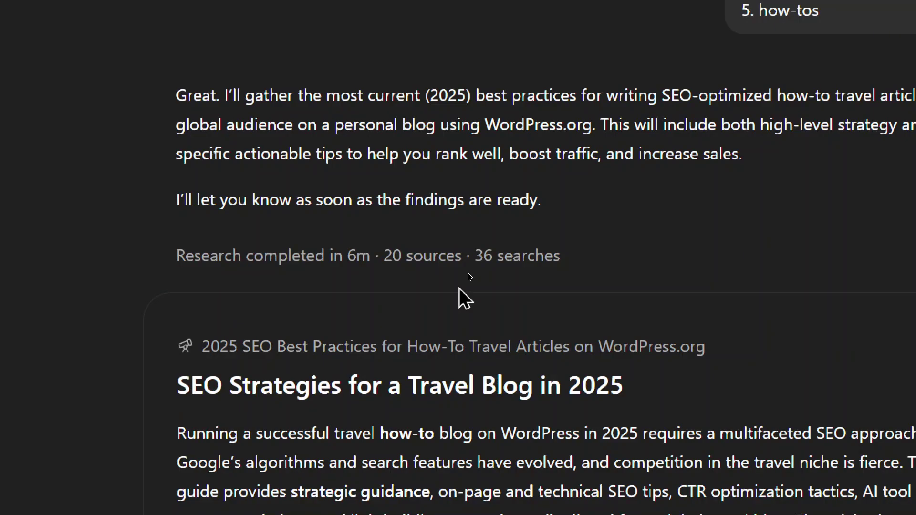
# - Scroll through the 'SEO Strategies for a Travel Blog in 2025' report, then open a new tab
pyautogui.scroll(-8, 913, 135)
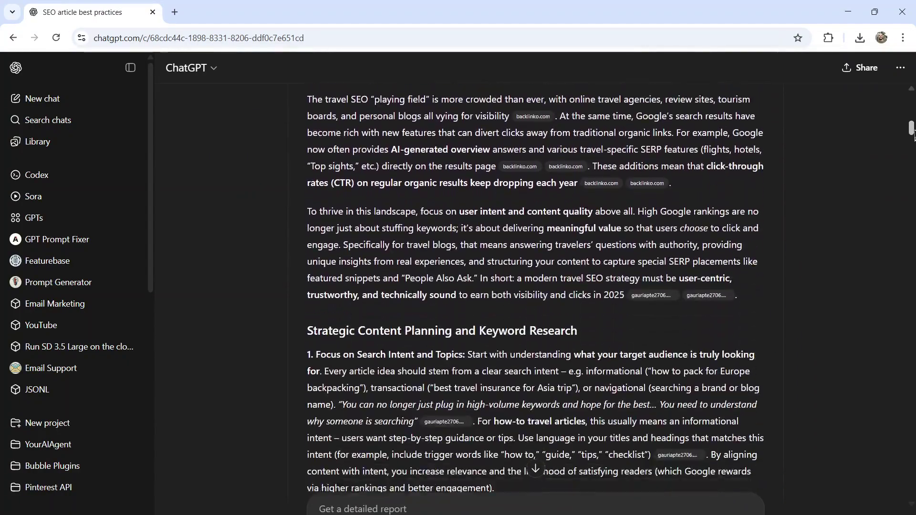
pyautogui.moveTo(913, 135); pyautogui.dragTo(913, 272)
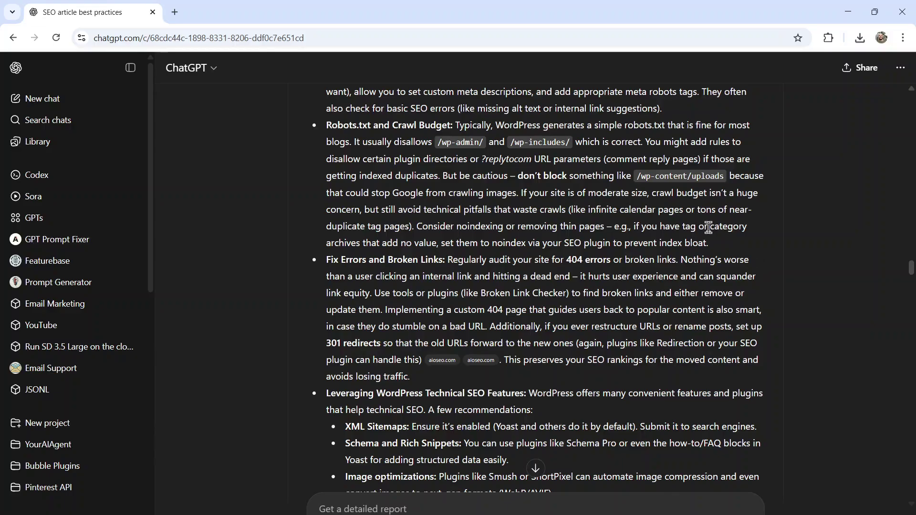
pyautogui.hotkey('ctrl', 't')
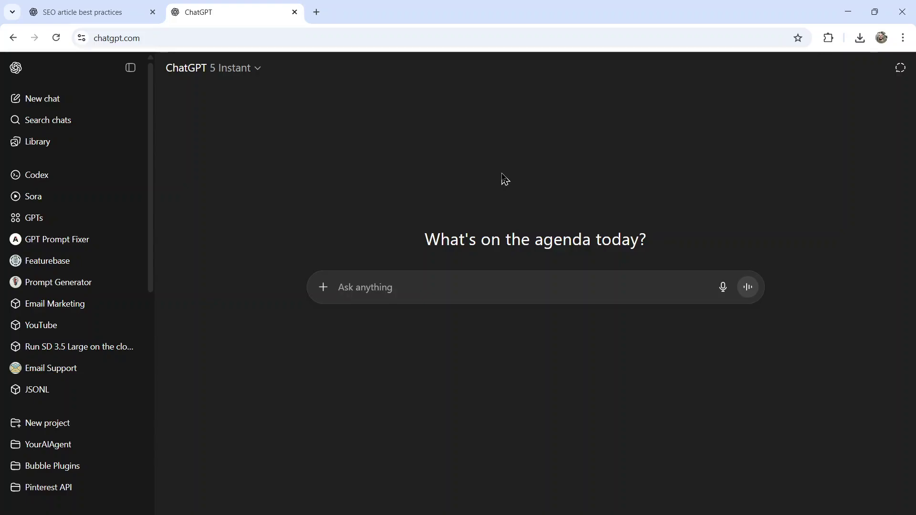
# - Switch the new chat to the Thinking model and paste the SEO-prompt instruction plus a *** separator
pyautogui.click(237, 68)
pyautogui.click(248, 205)
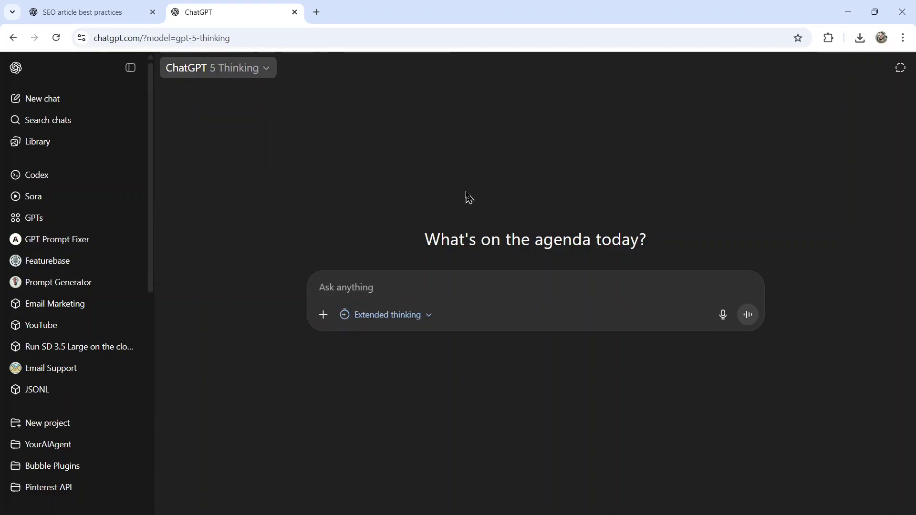
pyautogui.click(430, 287)
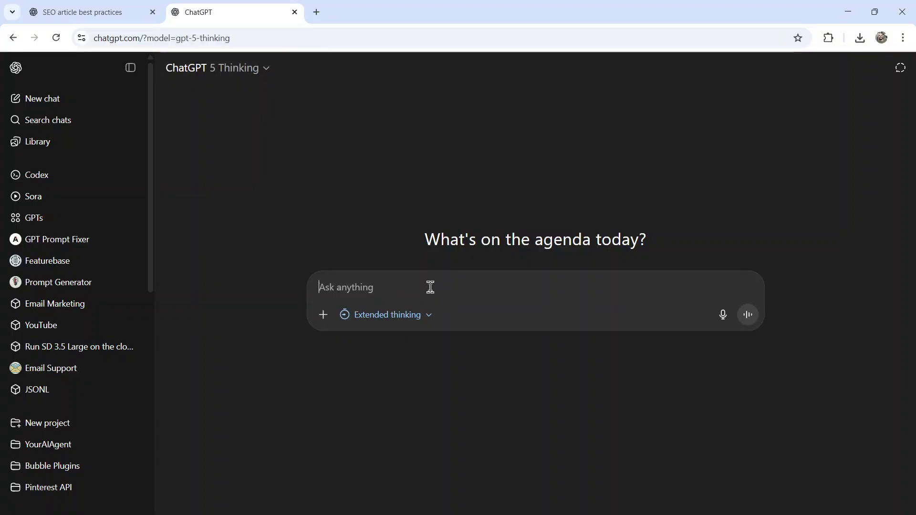
pyautogui.write('Using ONLY the following information, generate a clear, optimized prompt I can feed into ChatGPT that will instruct it to write a high-quality SEO article.')
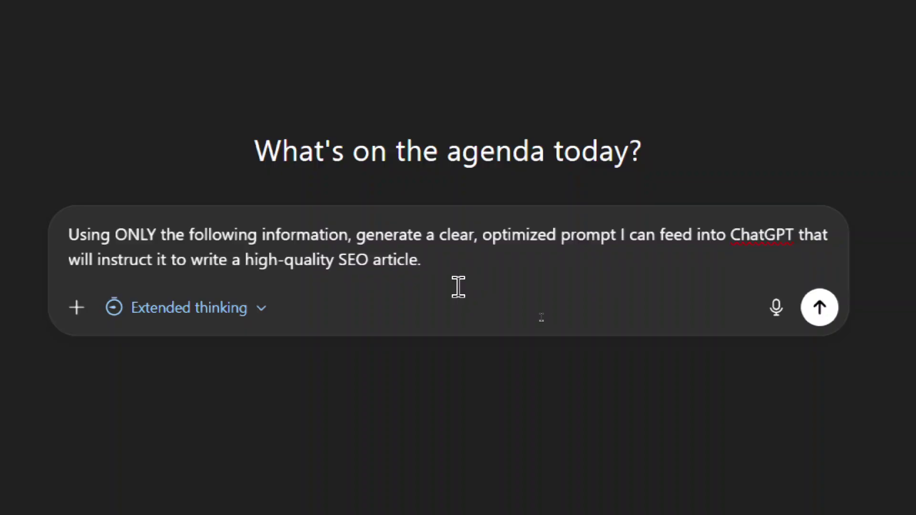
pyautogui.hotkey('shift', 'Return')
pyautogui.hotkey('shift', 'Return')
pyautogui.write('***')
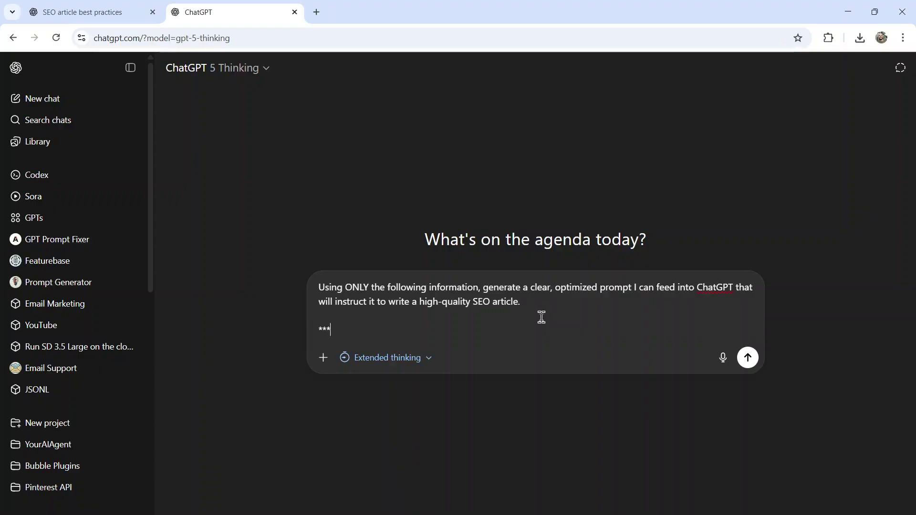
pyautogui.hotkey('shift', 'Return')
# - Copy the research report from the other tab, paste it below the separator, and send
pyautogui.hotkey('ctrl', 'shift', 'Tab')
pyautogui.scroll(-10, 534, 286)
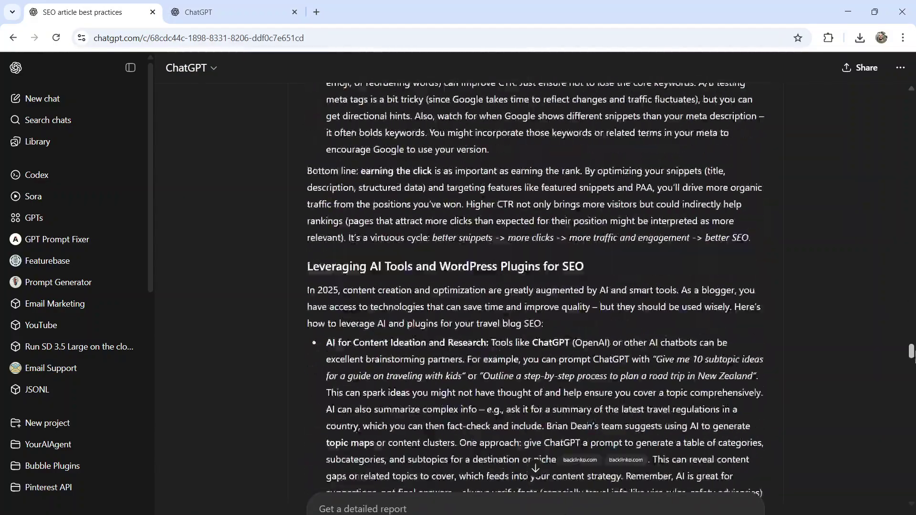
pyautogui.scroll(-15, 715, 268)
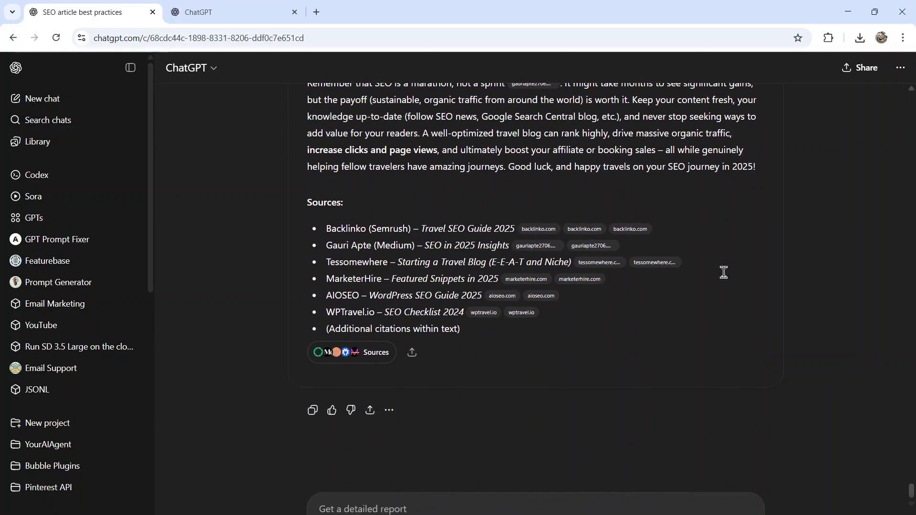
pyautogui.click(313, 410)
pyautogui.click(236, 6)
pyautogui.hotkey('ctrl', 'v')
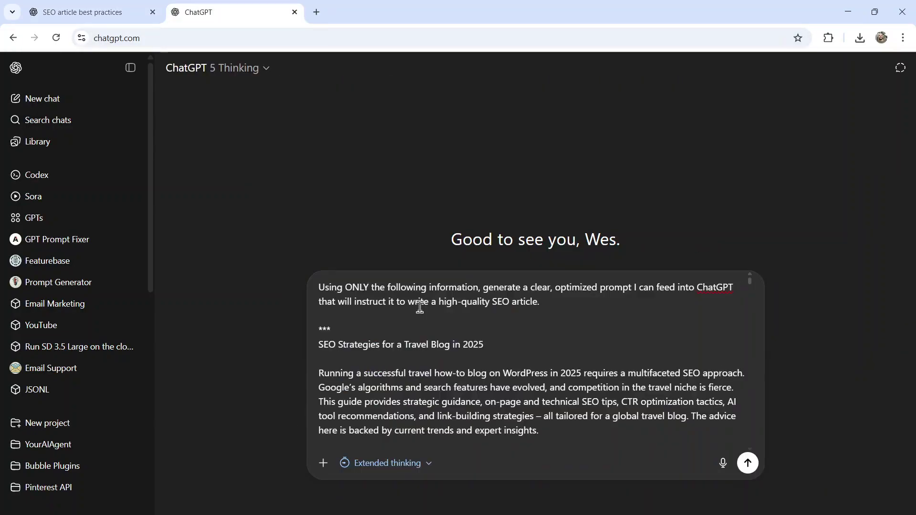
pyautogui.click(747, 463)
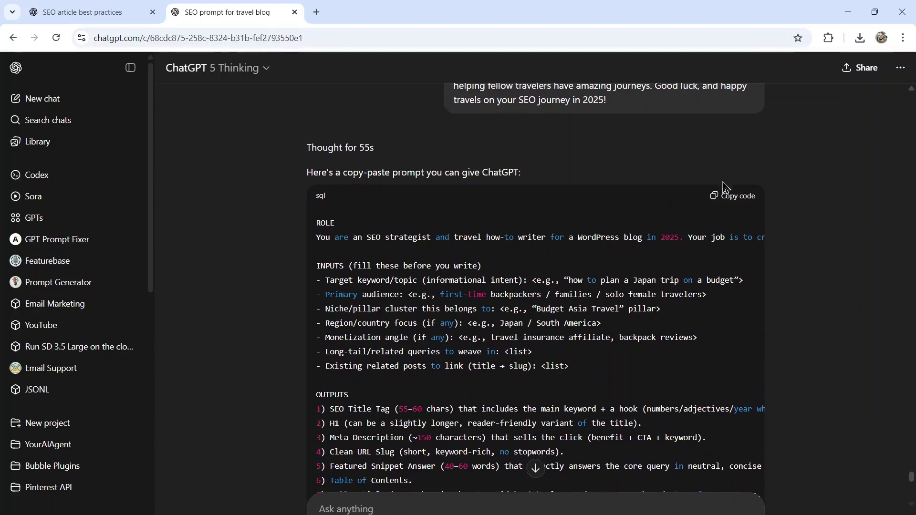
# - Scroll through the generated SEO prompt code block to its end
pyautogui.scroll(-3, 724, 185)
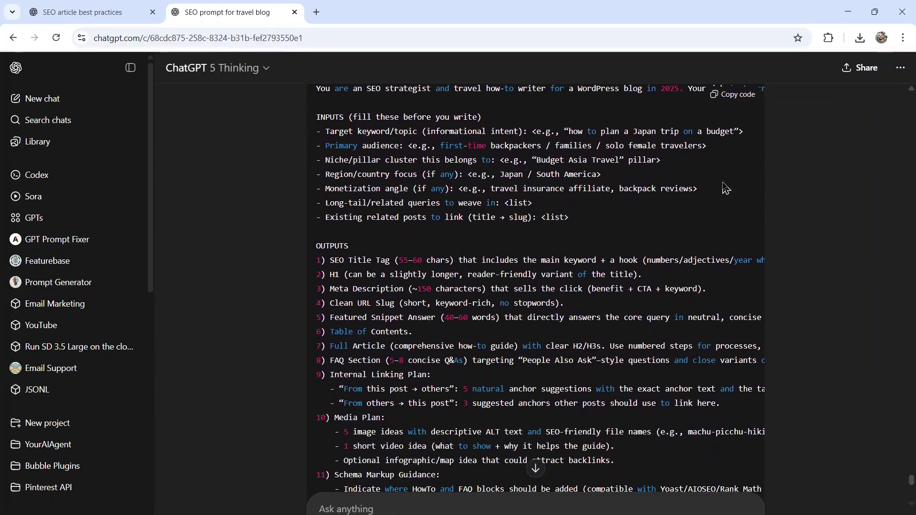
pyautogui.scroll(-3, 720, 191)
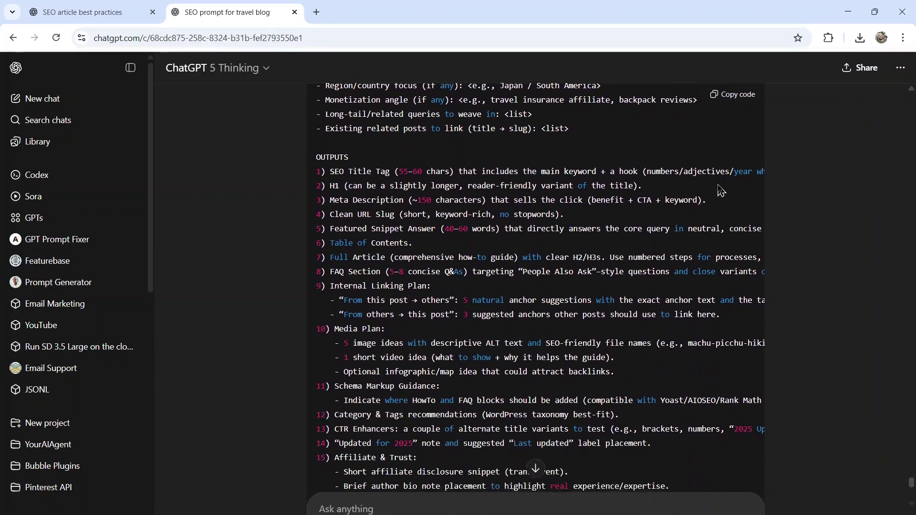
pyautogui.scroll(-3, 721, 191)
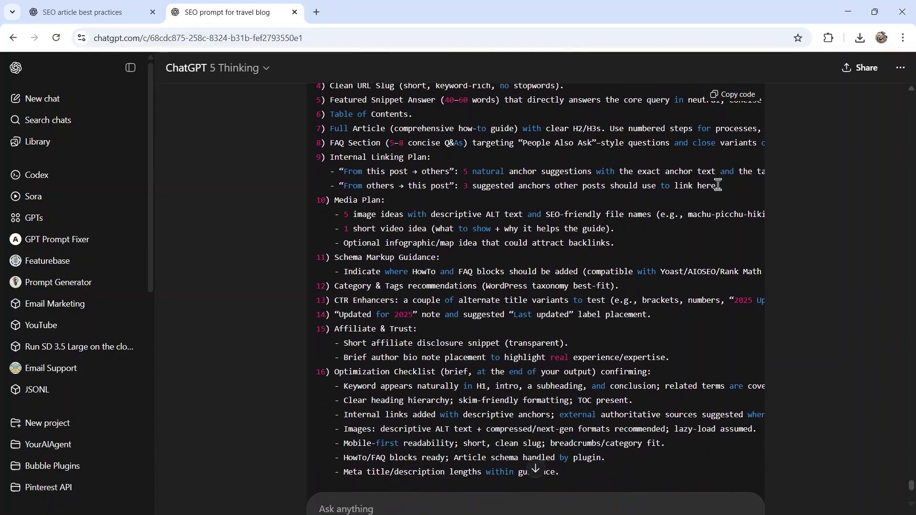
pyautogui.scroll(-1, 720, 193)
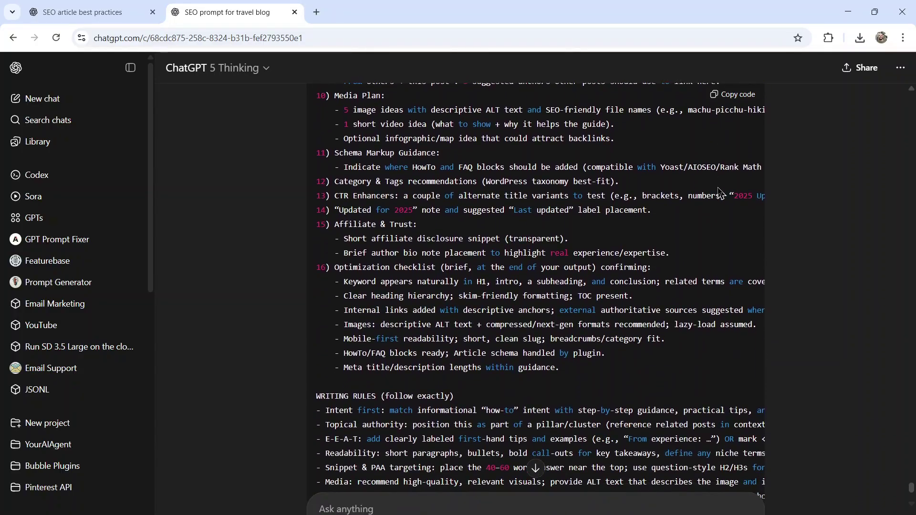
pyautogui.scroll(-4, 721, 193)
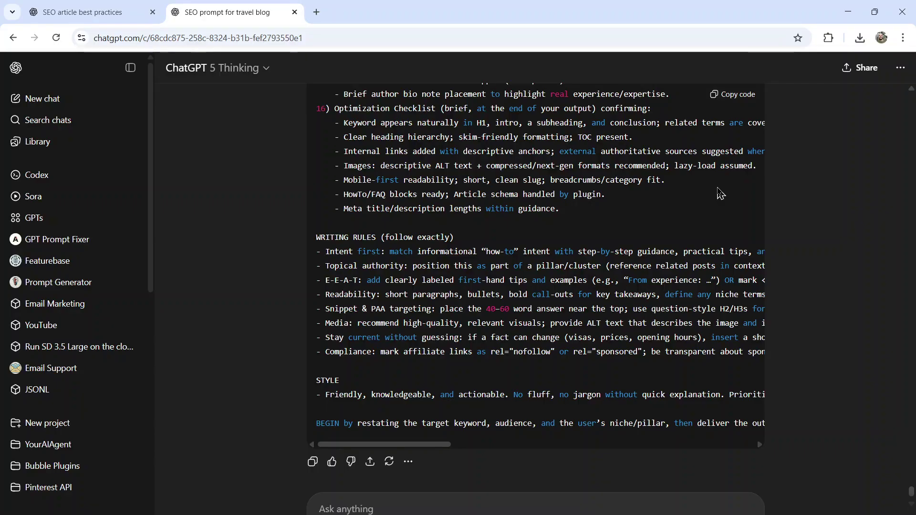
pyautogui.scroll(15, 600, 231)
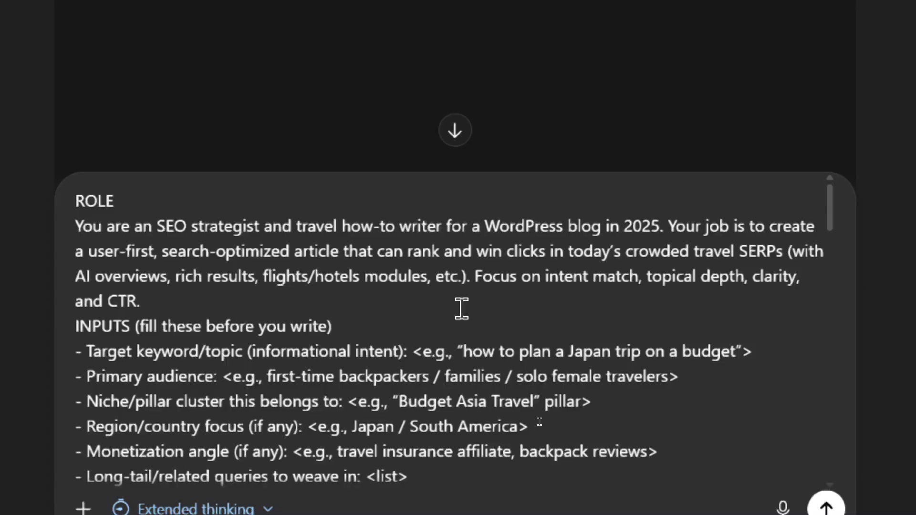
pyautogui.scroll(-3, 462, 309)
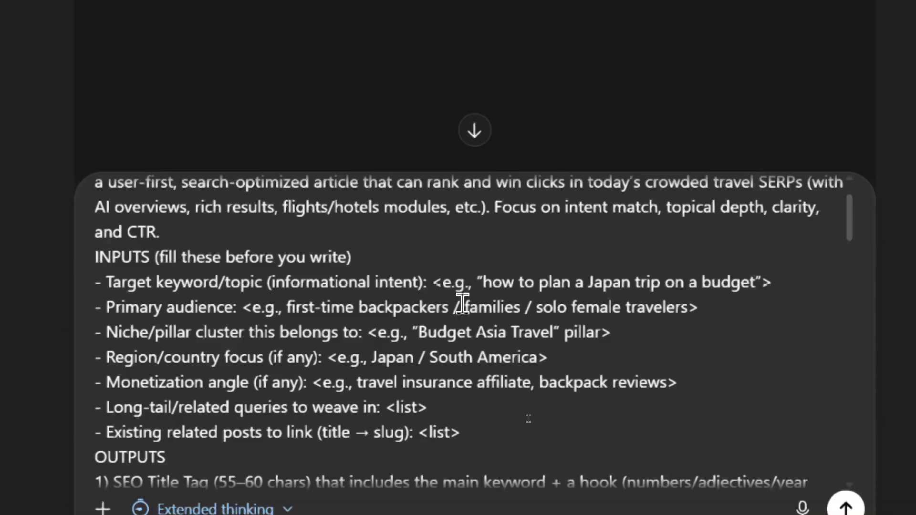
# - Scroll the pasted prompt down to its final BEGIN line and select the whole prompt text
pyautogui.scroll(-4, 463, 304)
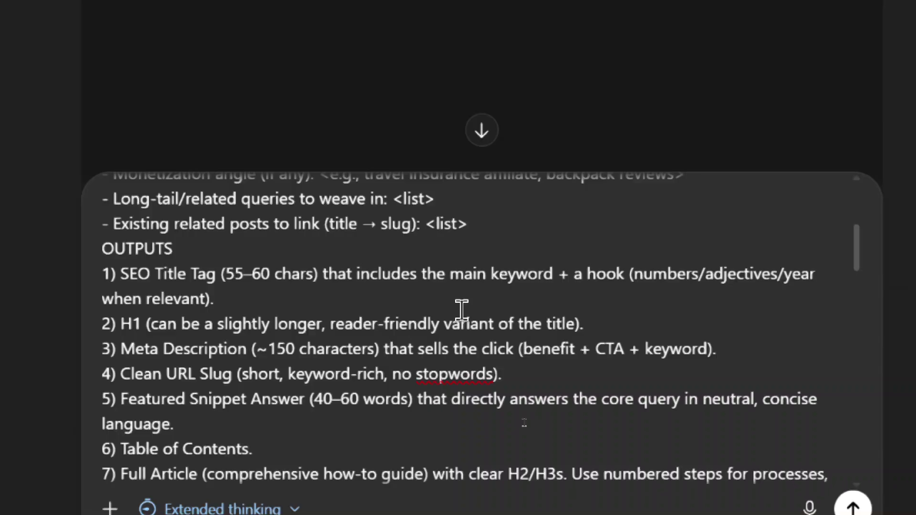
pyautogui.scroll(-3, 461, 310)
pyautogui.scroll(-5, 462, 306)
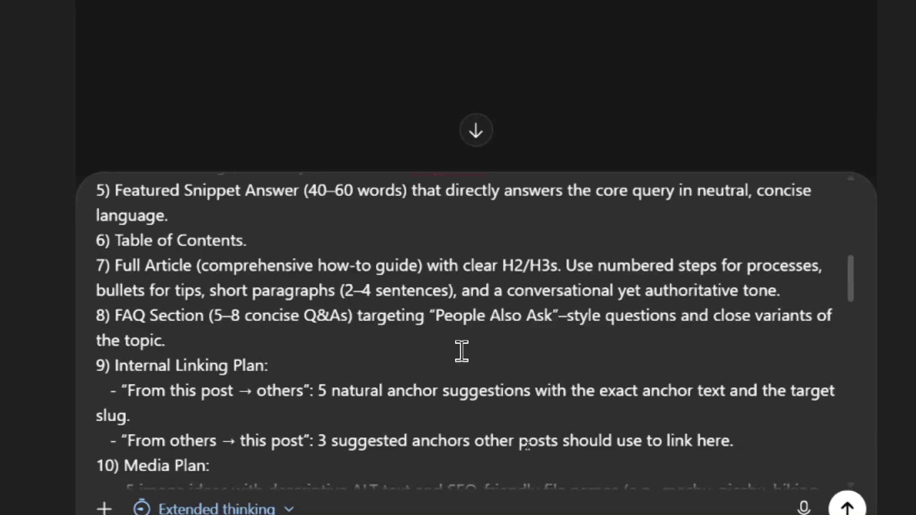
pyautogui.scroll(-3, 461, 351)
pyautogui.scroll(-3, 461, 352)
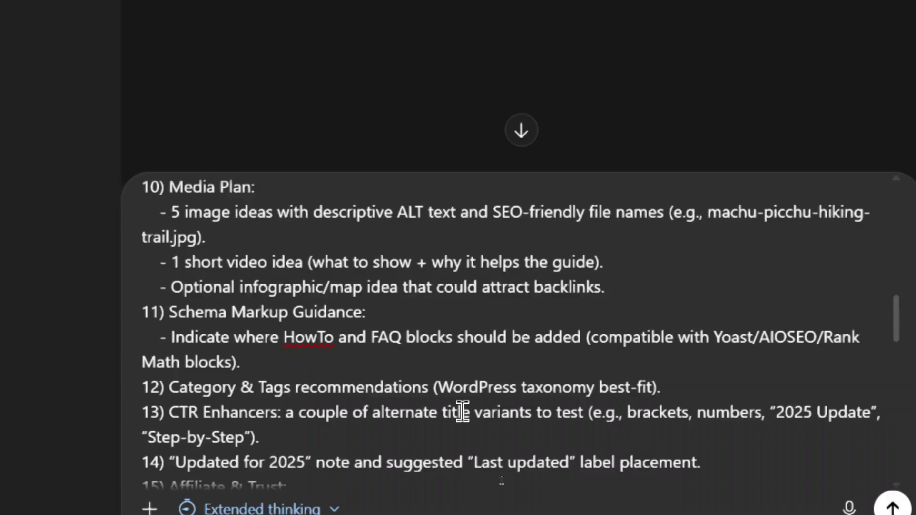
pyautogui.scroll(-10, 462, 411)
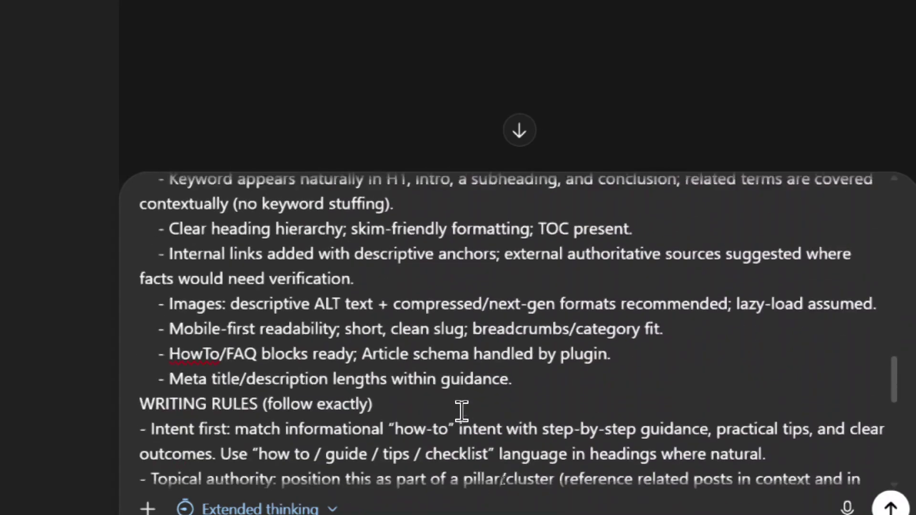
pyautogui.scroll(-4, 462, 412)
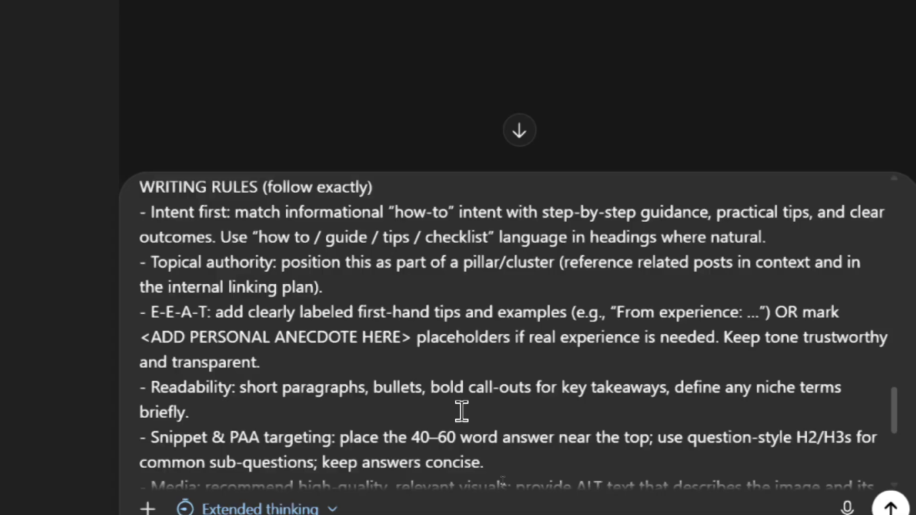
pyautogui.scroll(-2, 462, 411)
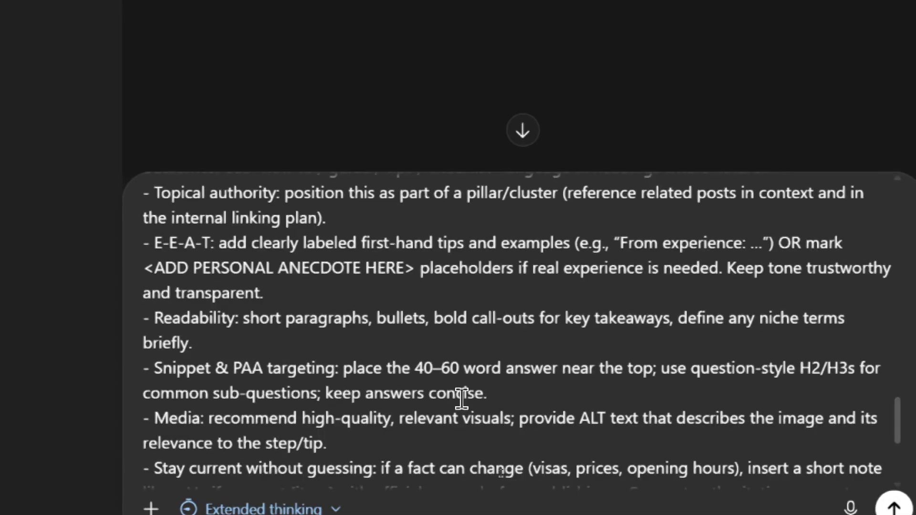
pyautogui.scroll(-4, 462, 400)
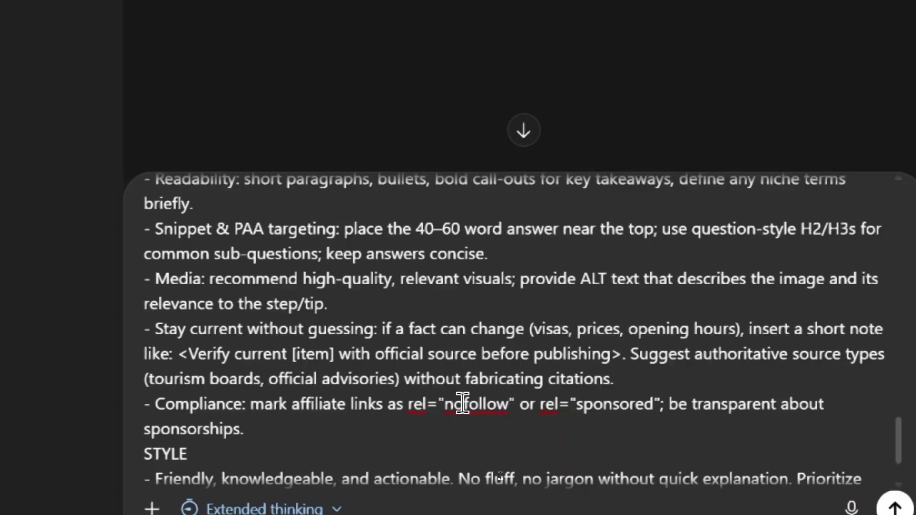
pyautogui.scroll(-3, 462, 403)
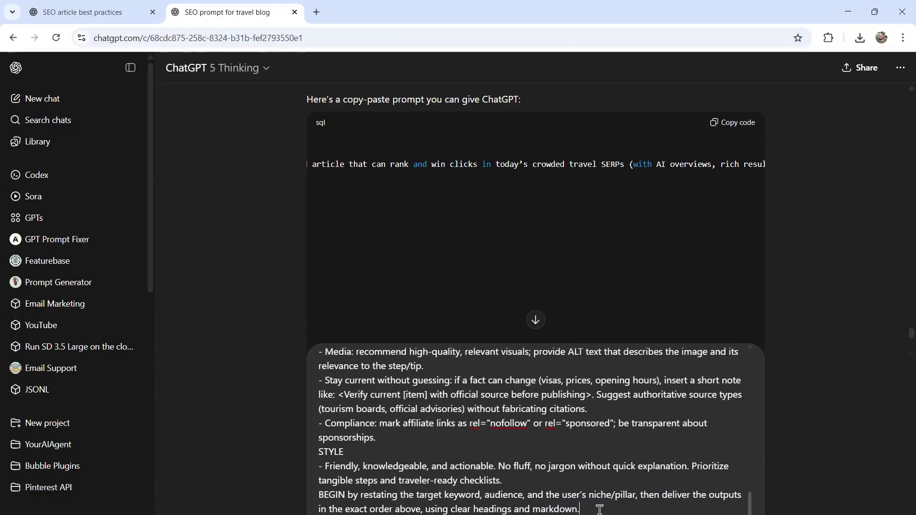
pyautogui.moveTo(632, 459); pyautogui.dragTo(84, 191)
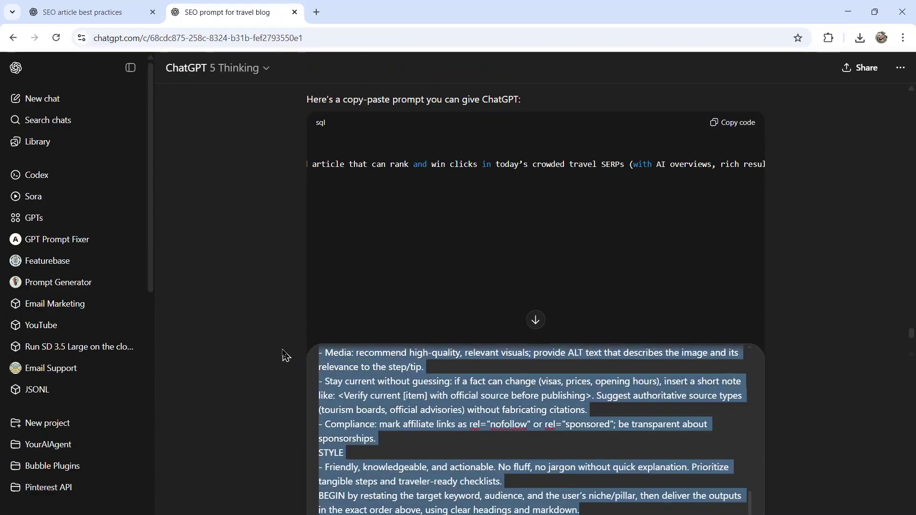
pyautogui.moveTo(285, 355); pyautogui.dragTo(266, 334)
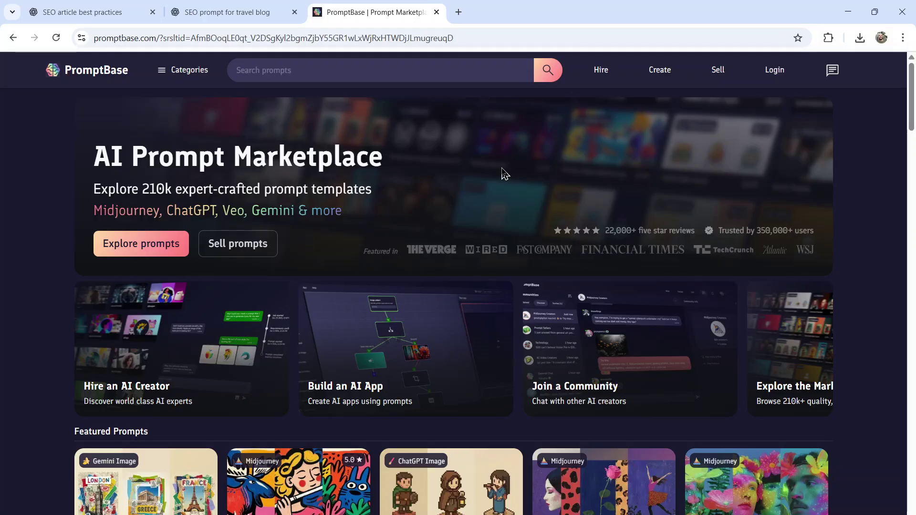
# - Switch from the PromptBase tab back to the ChatGPT chat holding the unsent prompt
pyautogui.hotkey('ctrl', 'shift', 'Tab')
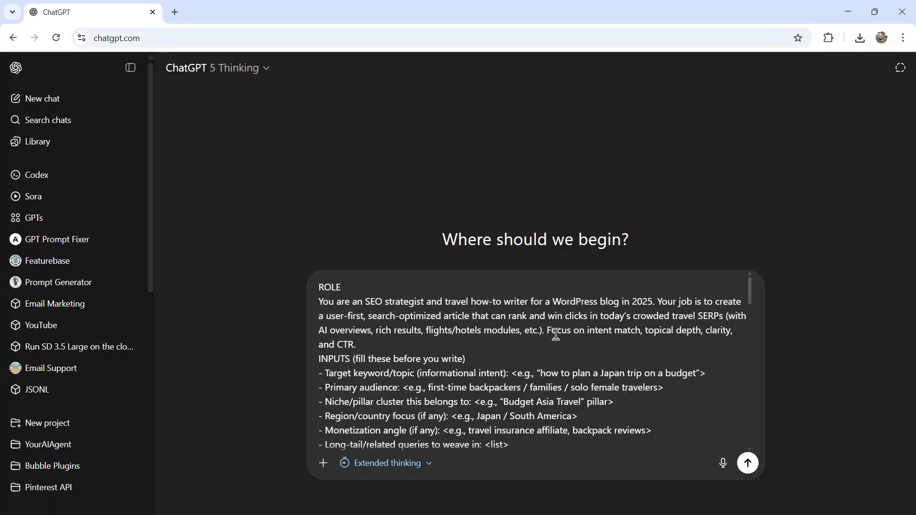
# - Remove the INPUTS fill-in note and strip the example prefix and brackets from the target keyword
pyautogui.scroll(-1, 524, 348)
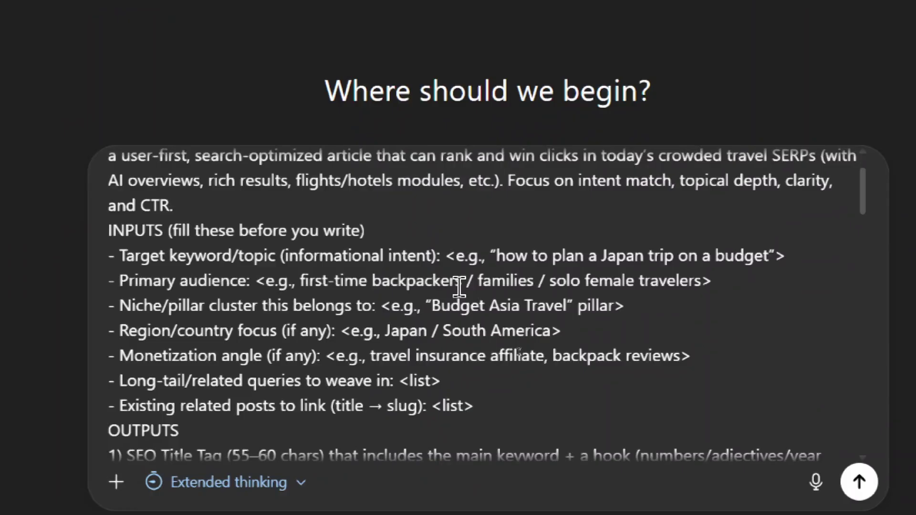
pyautogui.click(365, 230)
pyautogui.press('BackSpace')
pyautogui.press('BackSpace')
pyautogui.press('BackSpace')
pyautogui.press('BackSpace')
pyautogui.press('BackSpace')
pyautogui.press('BackSpace')
pyautogui.press('BackSpace')
pyautogui.press('BackSpace')
pyautogui.press('BackSpace')
pyautogui.press('BackSpace')
pyautogui.press('BackSpace')
pyautogui.press('BackSpace')
pyautogui.press('BackSpace')
pyautogui.press('BackSpace')
pyautogui.press('BackSpace')
pyautogui.press('BackSpace')
pyautogui.press('BackSpace')
pyautogui.press('BackSpace')
pyautogui.press('BackSpace')
pyautogui.press('BackSpace')
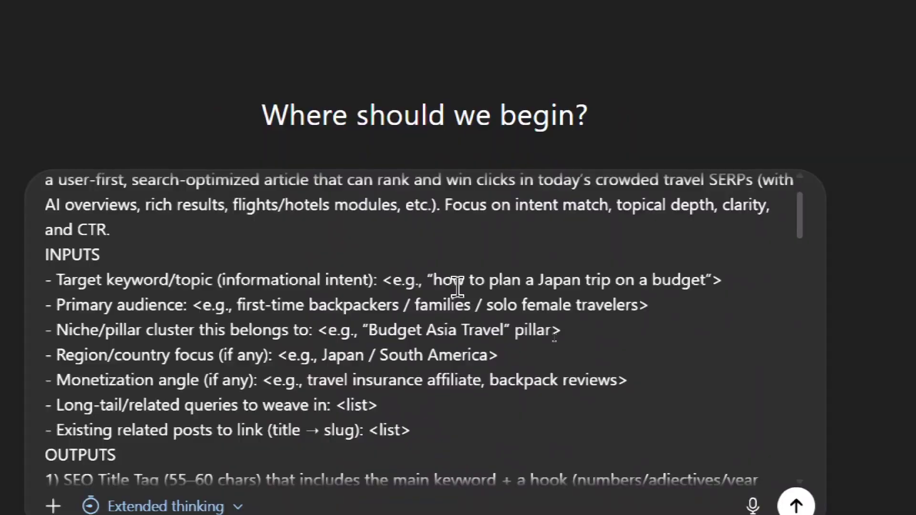
pyautogui.click(788, 312)
pyautogui.press('BackSpace')
pyautogui.press('BackSpace')
pyautogui.press('BackSpace')
pyautogui.press('BackSpace')
pyautogui.press('BackSpace')
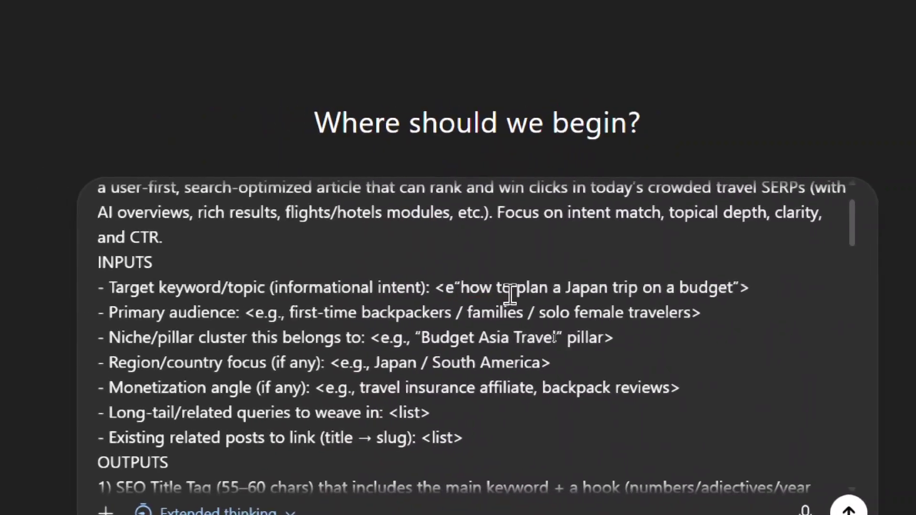
pyautogui.press('BackSpace')
pyautogui.press('BackSpace')
pyautogui.press('End')
pyautogui.press('BackSpace')
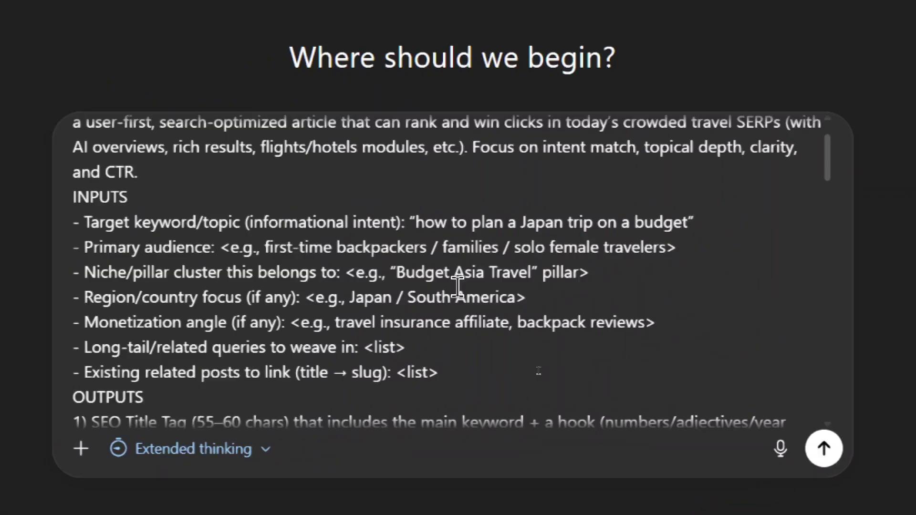
# - Trim the audience to first-time backpackers and the niche to Budget Asia Travel
pyautogui.click(264, 247)
pyautogui.press('BackSpace')
pyautogui.press('BackSpace')
pyautogui.press('BackSpace')
pyautogui.press('BackSpace')
pyautogui.press('BackSpace')
pyautogui.press('BackSpace')
pyautogui.press('BackSpace')
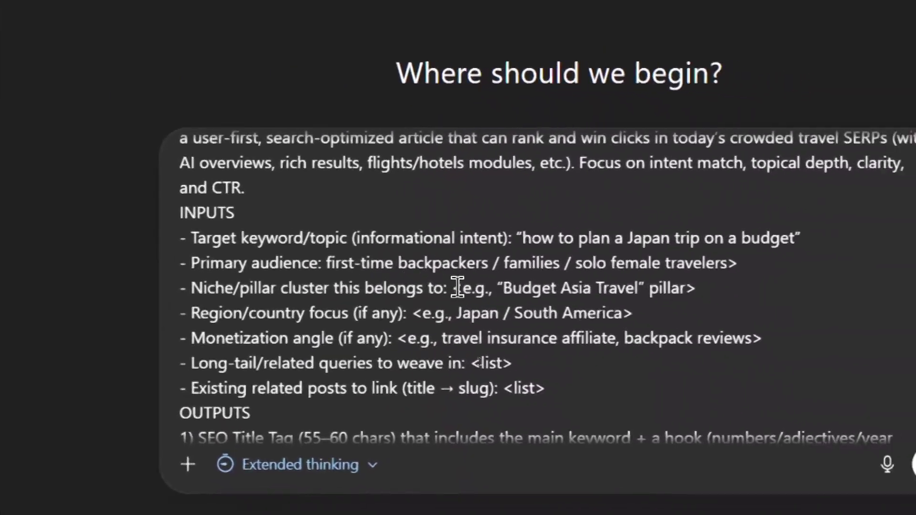
pyautogui.press('End')
pyautogui.hotkey('ctrl', 'BackSpace')
pyautogui.hotkey('ctrl', 'BackSpace')
pyautogui.hotkey('ctrl', 'BackSpace')
pyautogui.hotkey('ctrl', 'BackSpace')
pyautogui.hotkey('ctrl', 'BackSpace')
pyautogui.hotkey('ctrl', 'BackSpace')
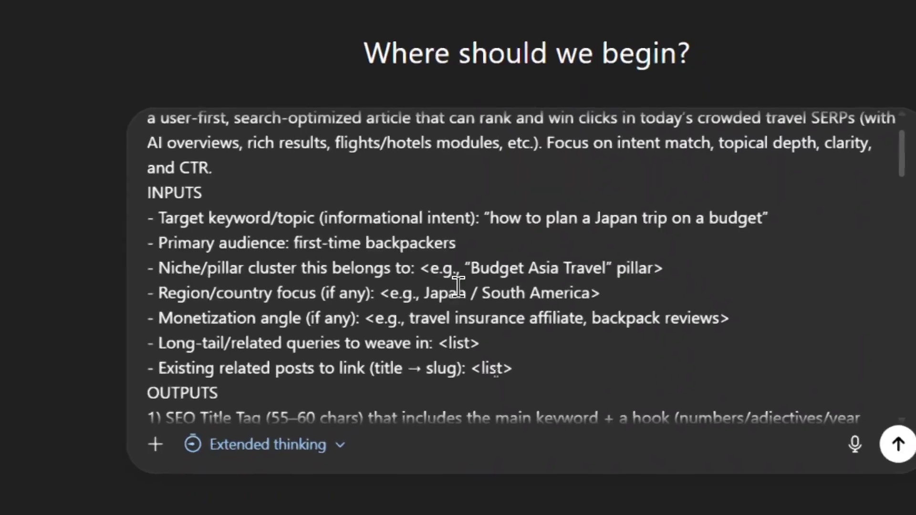
pyautogui.click(467, 268)
pyautogui.press('BackSpace')
pyautogui.press('BackSpace')
pyautogui.press('BackSpace')
pyautogui.press('BackSpace')
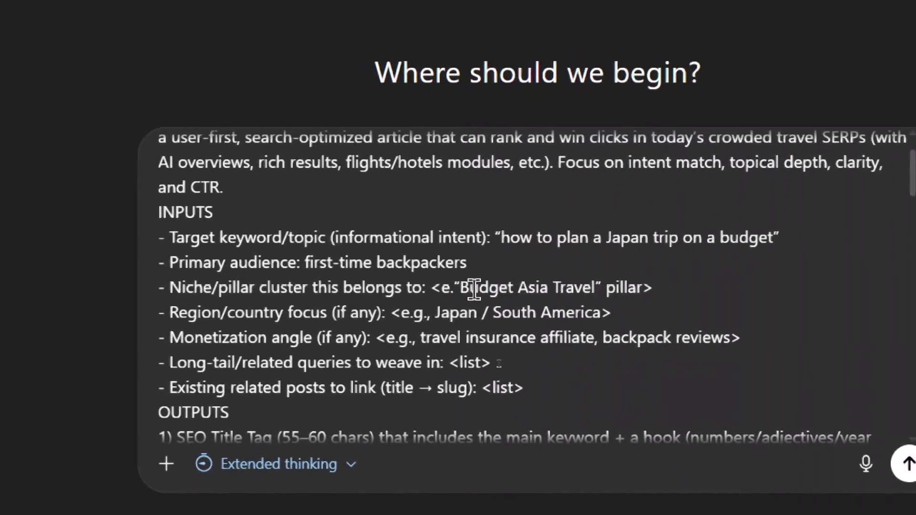
pyautogui.press('BackSpace')
pyautogui.press('BackSpace')
pyautogui.press('BackSpace')
pyautogui.press('End')
pyautogui.press('BackSpace')
pyautogui.press('BackSpace')
pyautogui.press('BackSpace')
pyautogui.press('BackSpace')
pyautogui.press('BackSpace')
pyautogui.press('BackSpace')
pyautogui.press('BackSpace')
pyautogui.press('BackSpace')
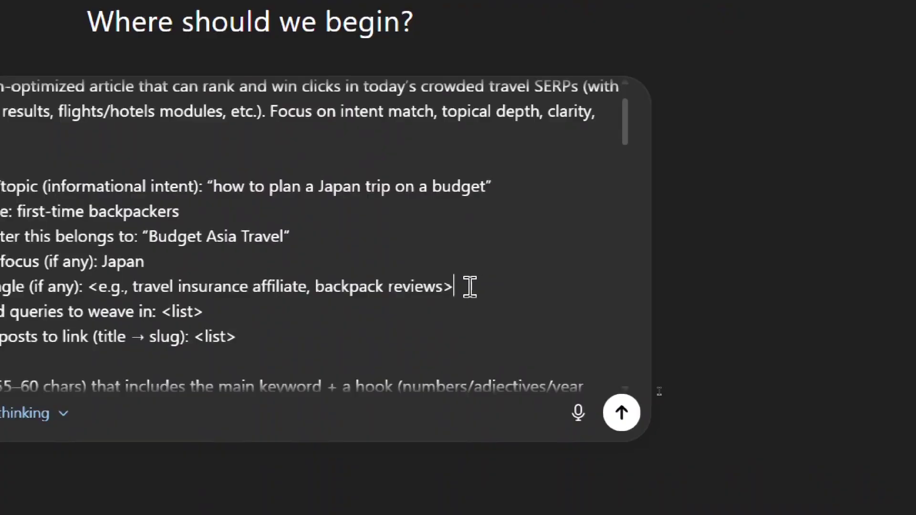
# - Delete the Monetization angle line, set long-tail queries to 'you choose the related queries', select the existing-posts line
pyautogui.moveTo(600, 310); pyautogui.dragTo(130, 311)
pyautogui.moveTo(458, 287); pyautogui.dragTo(353, 291)
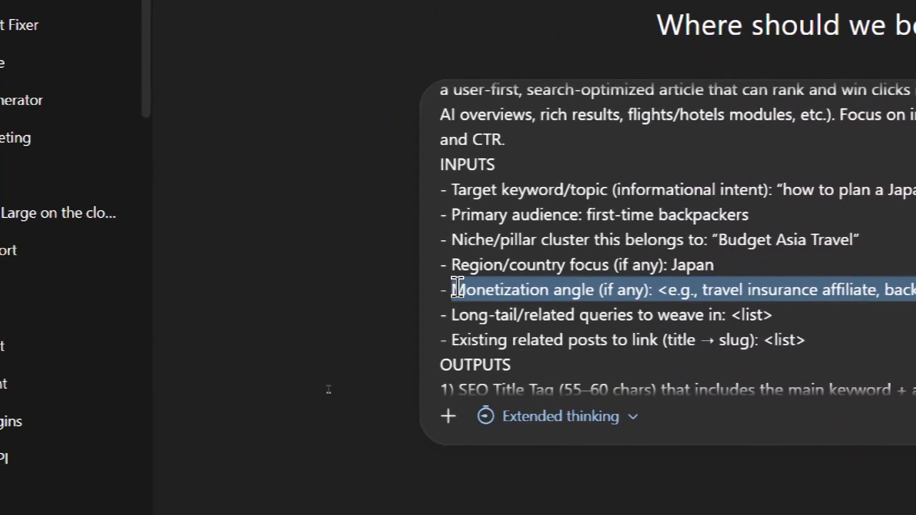
pyautogui.press('BackSpace')
pyautogui.moveTo(504, 254); pyautogui.dragTo(582, 255)
pyautogui.press('BackSpace')
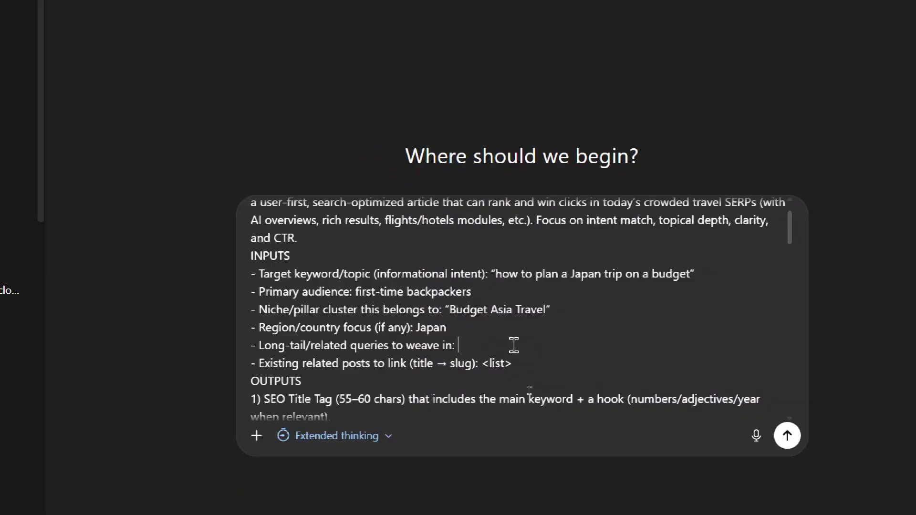
pyautogui.write('you choos')
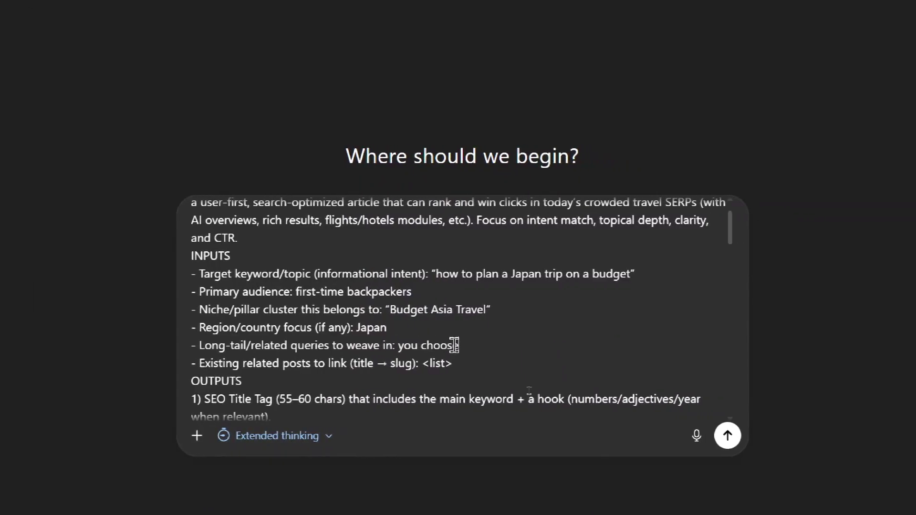
pyautogui.write('e the related quer')
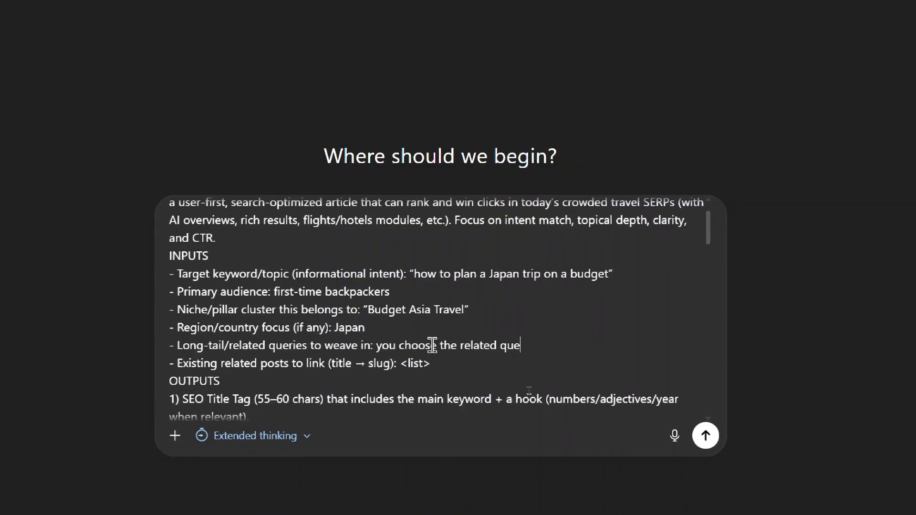
pyautogui.write('ies')
pyautogui.moveTo(462, 363); pyautogui.dragTo(354, 363)
# - Turn on Web search for this prompt from the extra tools menu
pyautogui.click(352, 436)
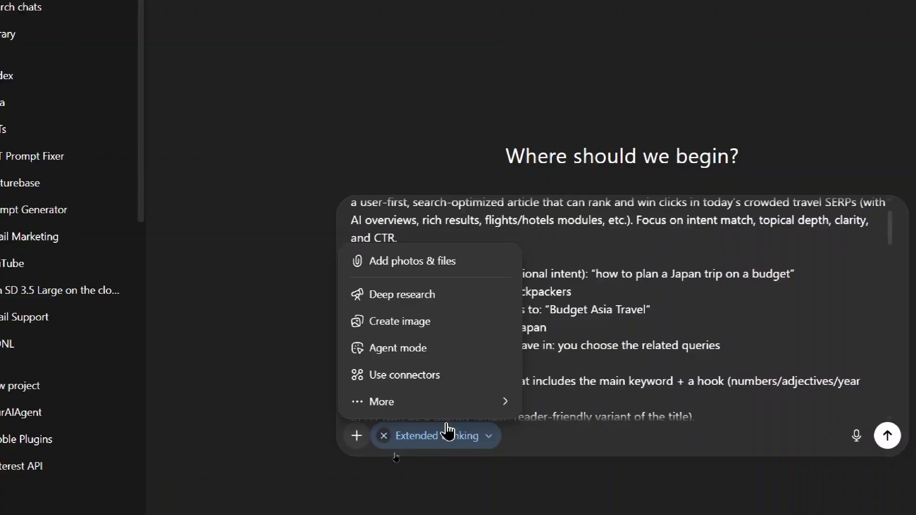
pyautogui.moveTo(457, 407)
pyautogui.click(539, 429)
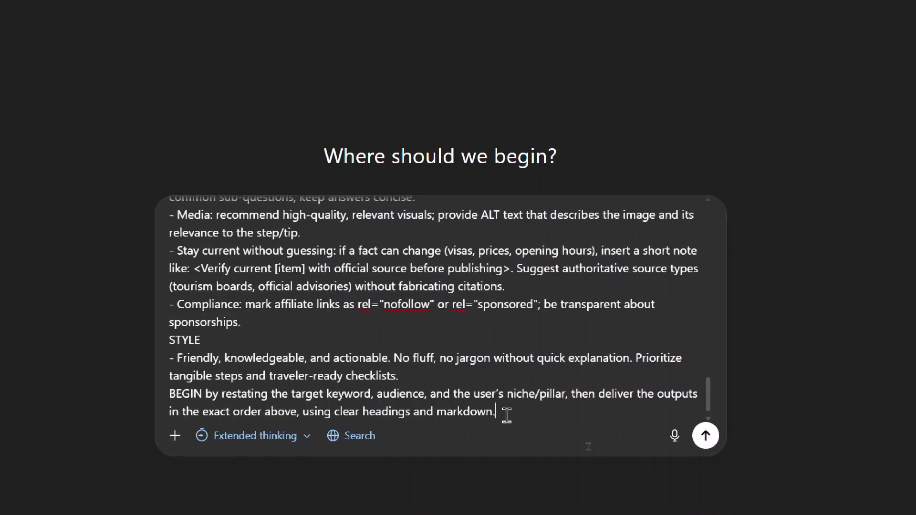
# - Submit the filled-in Japan budget-trip prompt and follow the article plan as it streams
pyautogui.click(705, 436)
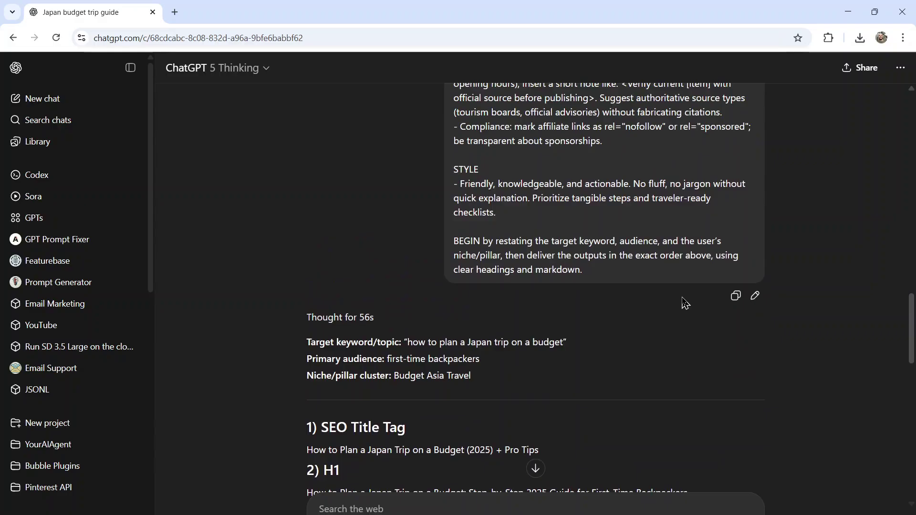
pyautogui.scroll(-3, 685, 303)
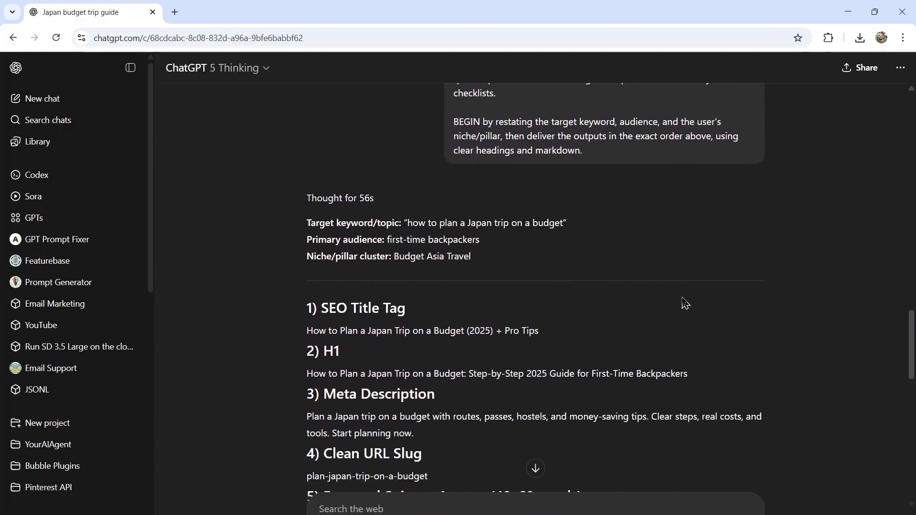
pyautogui.scroll(-5, 684, 303)
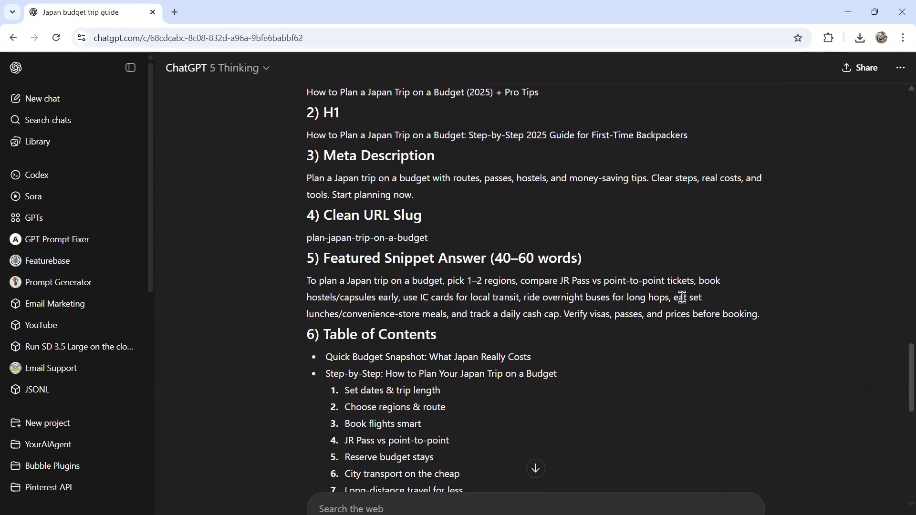
pyautogui.scroll(-3, 682, 298)
pyautogui.moveTo(760, 195); pyautogui.dragTo(330, 172)
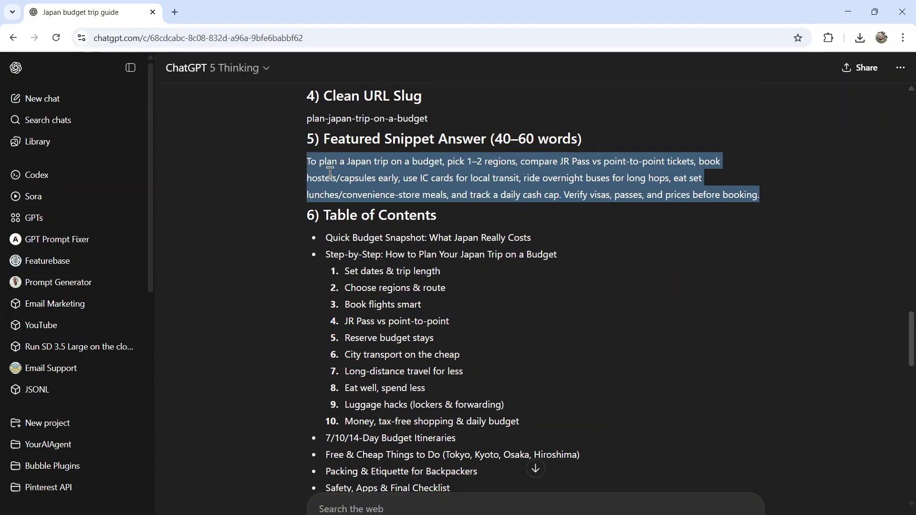
pyautogui.scroll(-4, 590, 275)
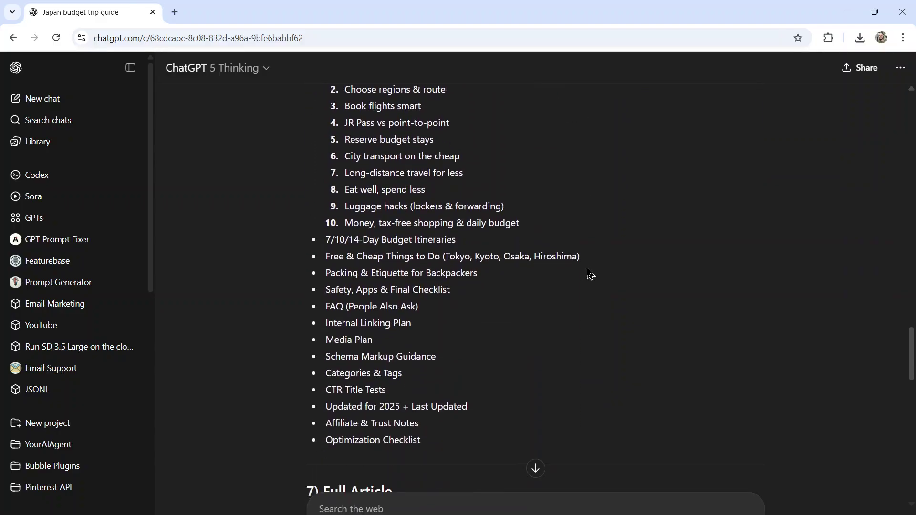
pyautogui.scroll(-15, 470, 245)
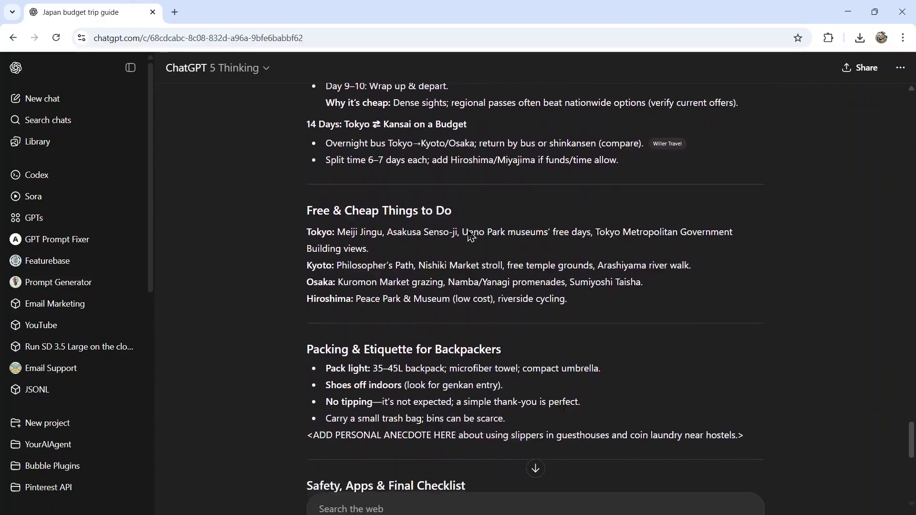
pyautogui.scroll(-8, 469, 234)
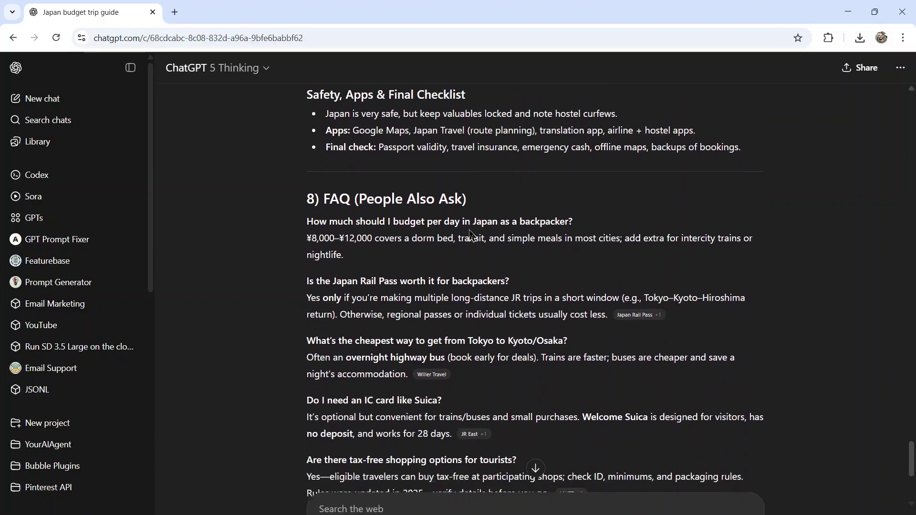
pyautogui.scroll(-3, 470, 234)
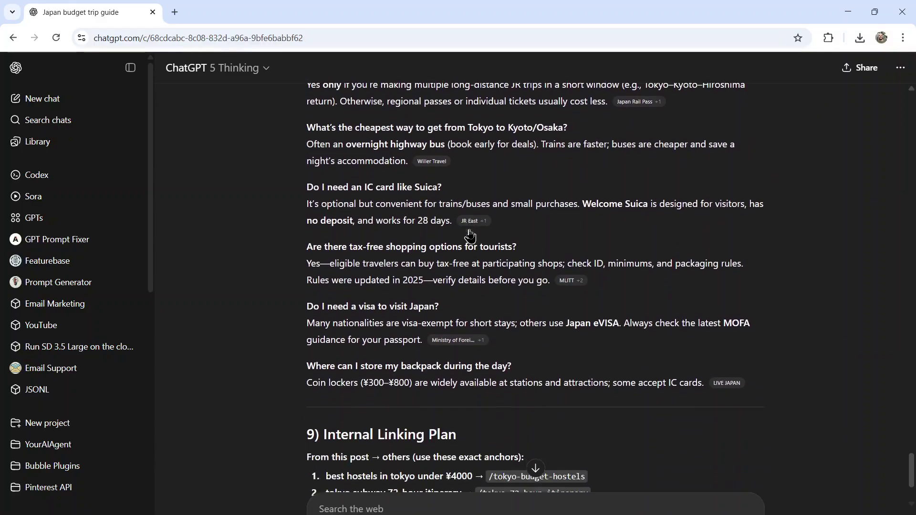
pyautogui.scroll(-6, 470, 234)
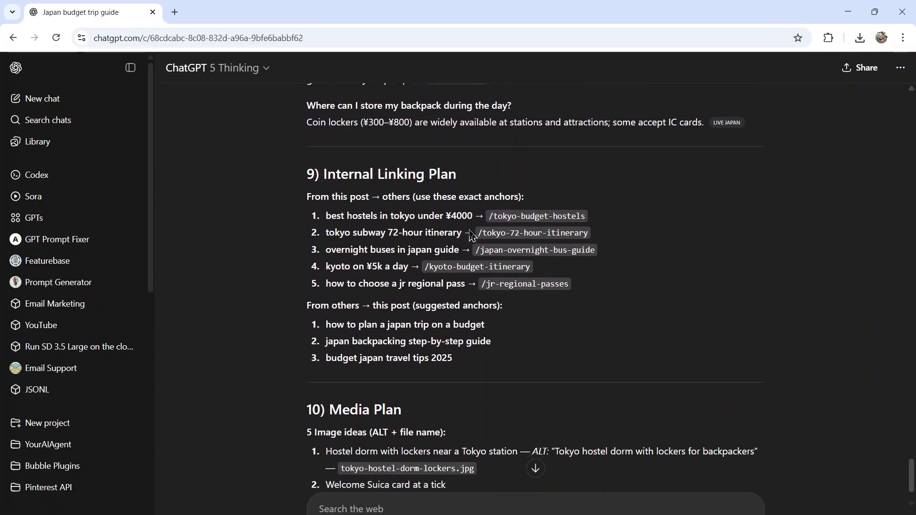
pyautogui.scroll(-2, 469, 230)
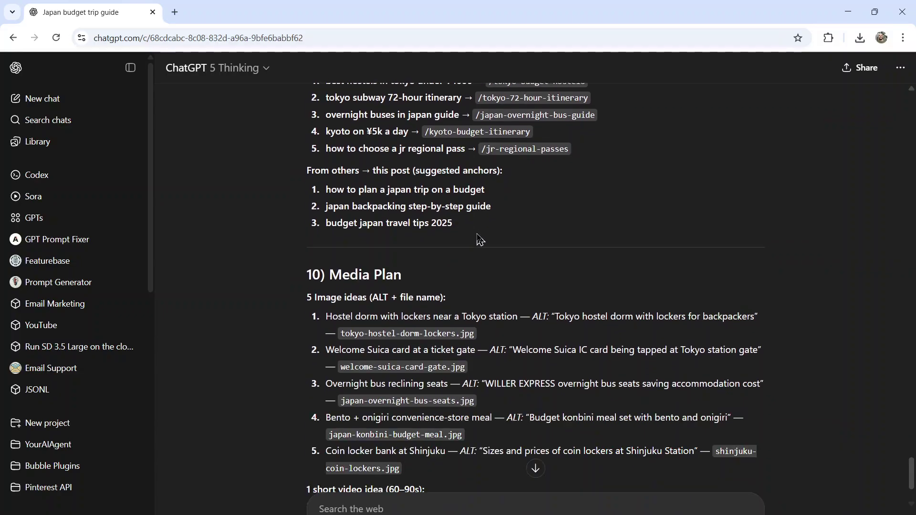
pyautogui.scroll(-2, 478, 239)
# - Follow the answer through the Optimization Checklist and Key Source Notes until it completes
pyautogui.scroll(-1, 479, 241)
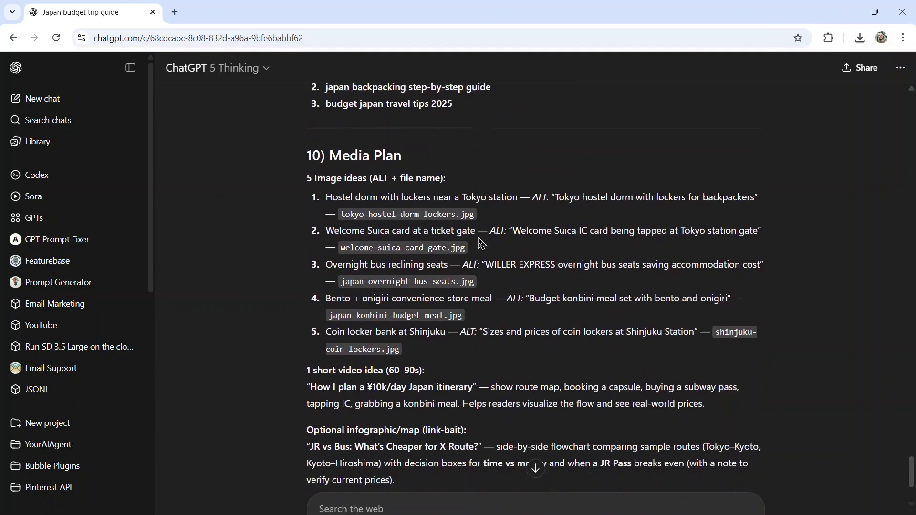
pyautogui.scroll(-7, 480, 240)
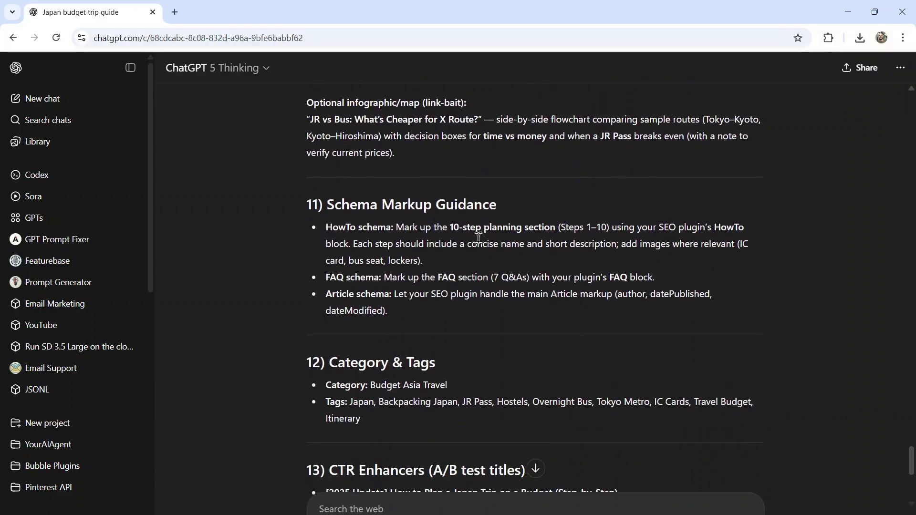
pyautogui.scroll(-4, 479, 239)
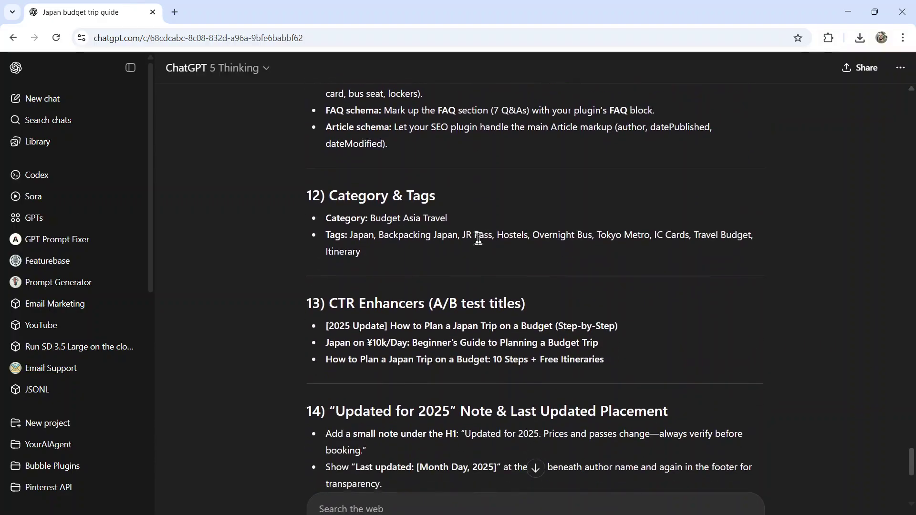
pyautogui.scroll(-4, 478, 238)
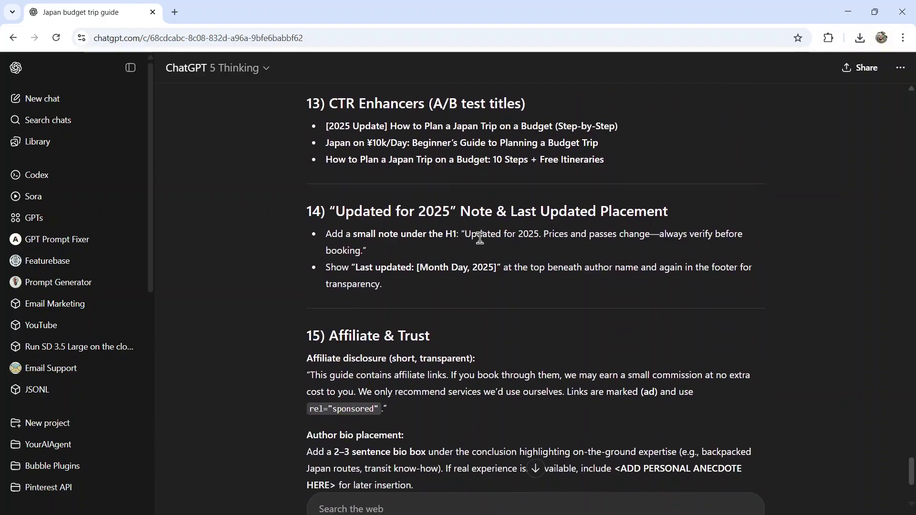
pyautogui.scroll(-2, 479, 238)
pyautogui.scroll(-2, 479, 238)
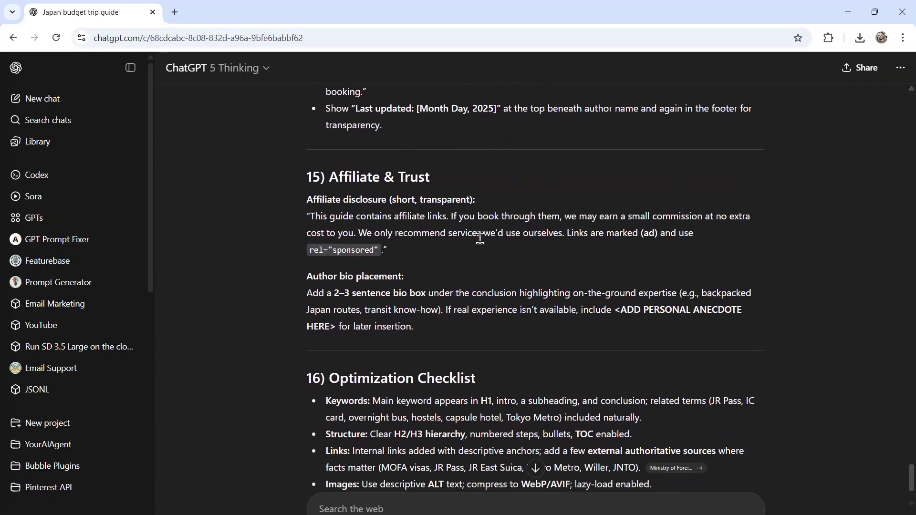
pyautogui.scroll(-2, 479, 239)
pyautogui.scroll(-2, 479, 238)
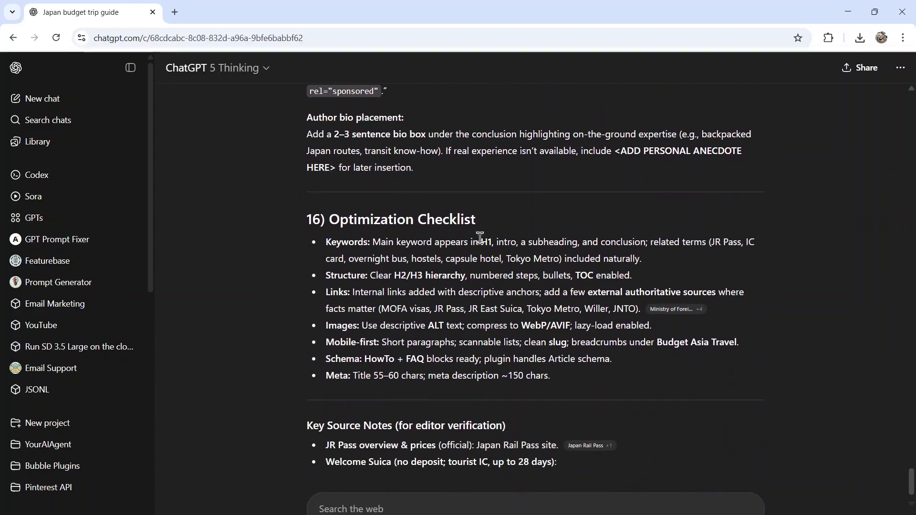
pyautogui.scroll(1, 480, 237)
pyautogui.scroll(-3, 453, 244)
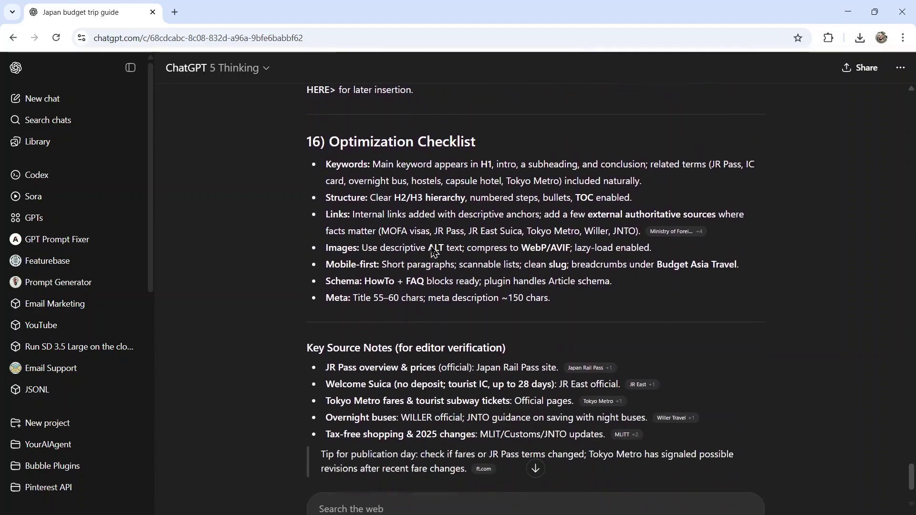
pyautogui.scroll(-1, 432, 251)
pyautogui.scroll(-1, 433, 251)
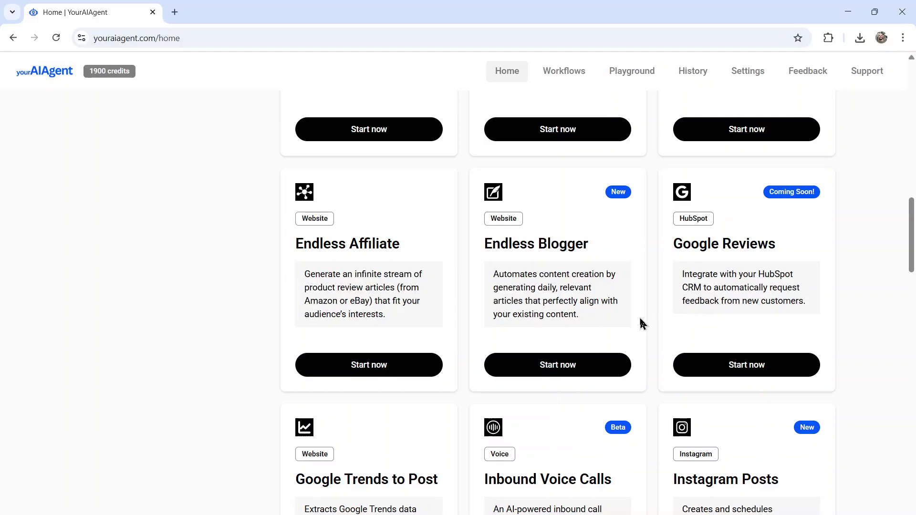
# - Open the Endless Blogger agent and review its website connection, Seed Keyword and Flux Schnell image model settings
pyautogui.click(641, 324)
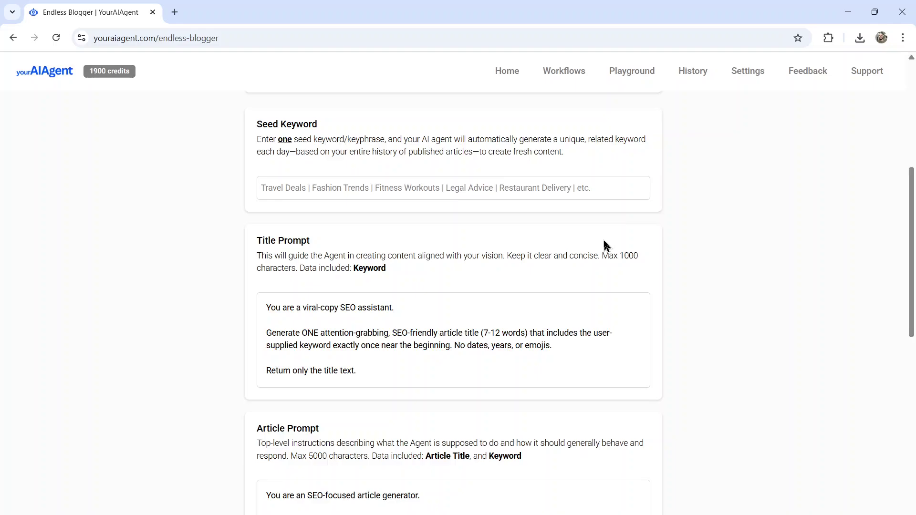
pyautogui.scroll(-3, 604, 239)
pyautogui.scroll(-1, 604, 240)
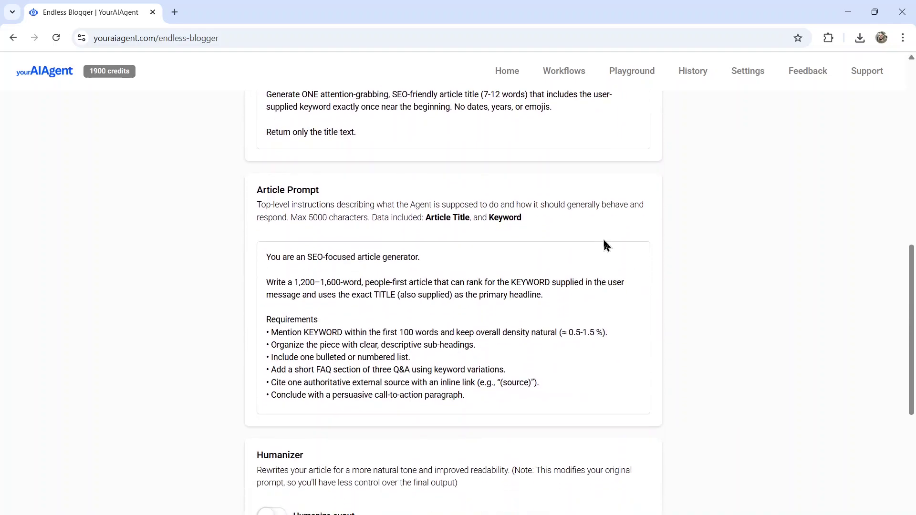
pyautogui.scroll(-1, 606, 245)
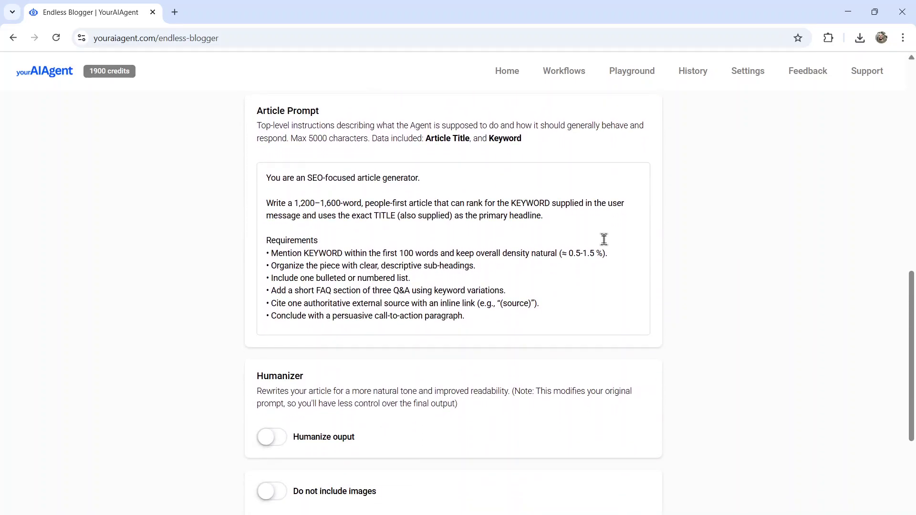
pyautogui.scroll(-5, 604, 240)
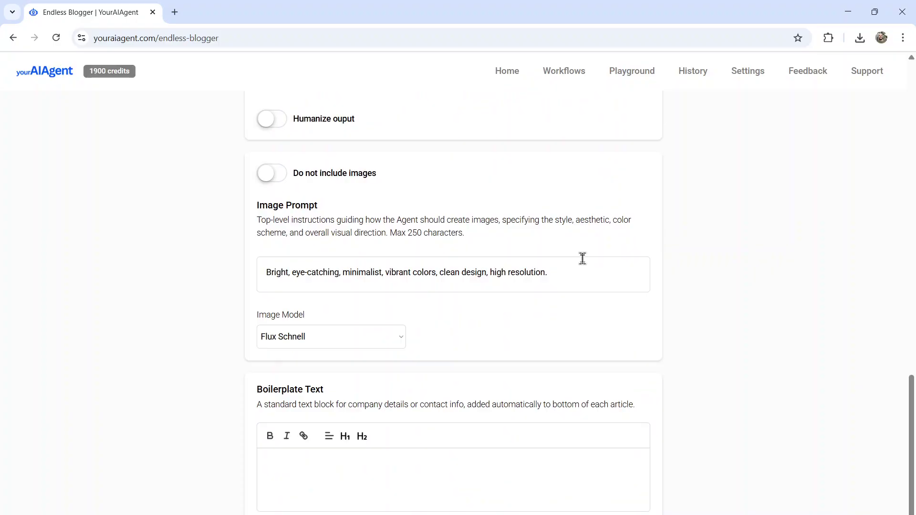
pyautogui.scroll(15, 582, 258)
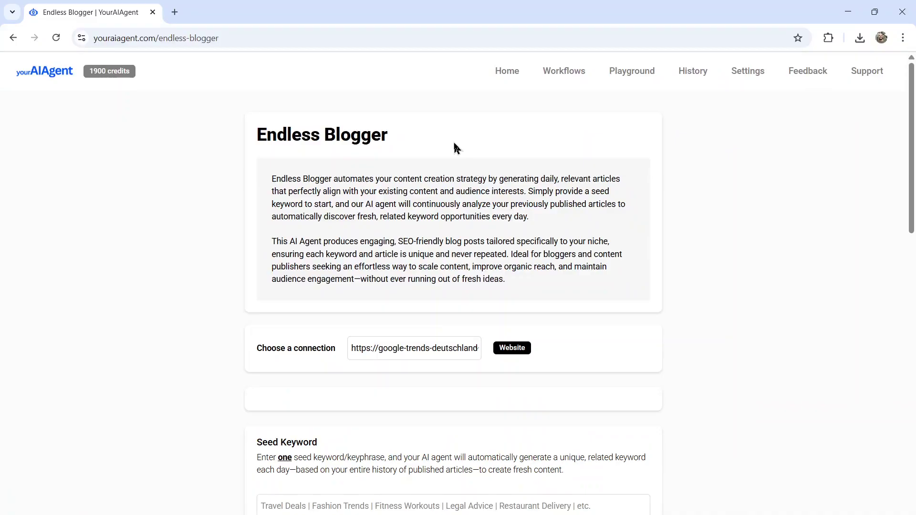